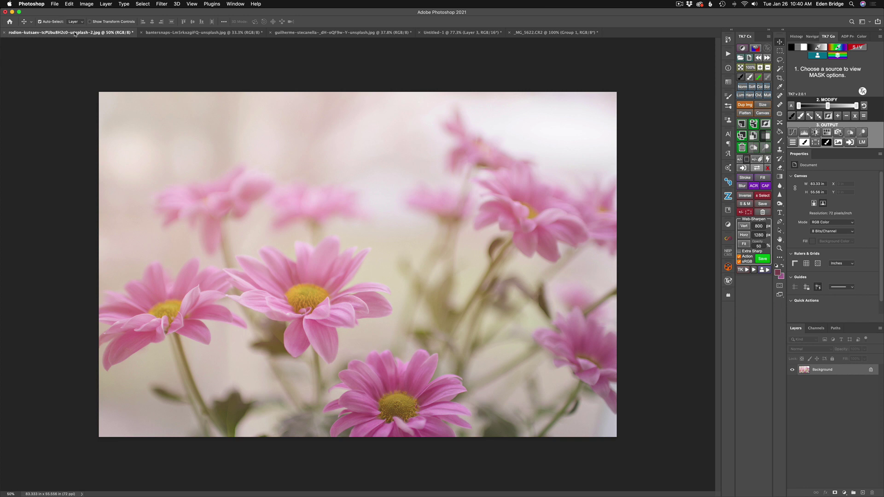
Look over the cherry-tree and city-street portrait photos, then return to the daisy photo.
{"action": "left_click", "coordinate": [199, 33]}
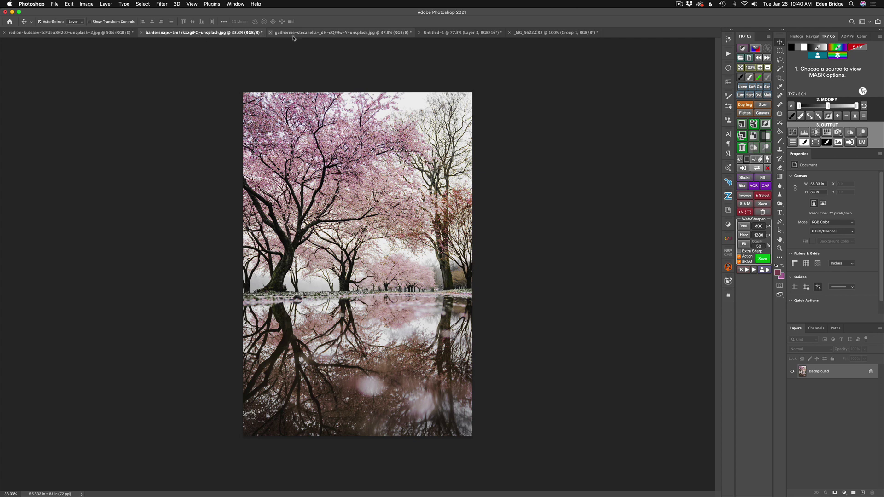
{"action": "left_click", "coordinate": [328, 33]}
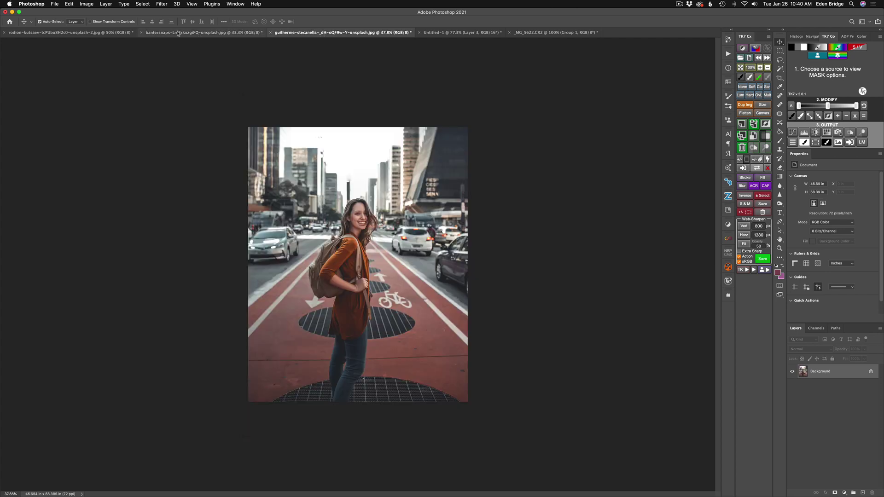
{"action": "left_click", "coordinate": [103, 33]}
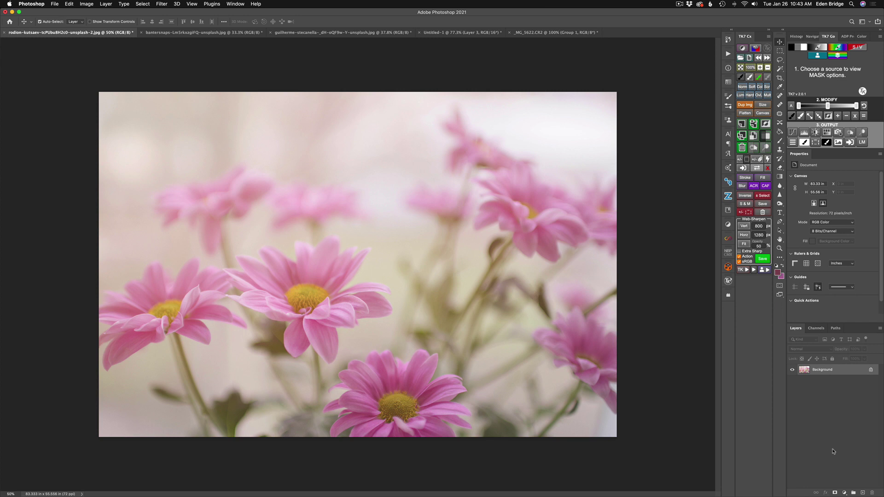
Duplicate the daisy photo's Background into Layer 1 with Cmd+J.
{"action": "left_click", "coordinate": [815, 432]}
{"action": "key", "text": "super+j"}
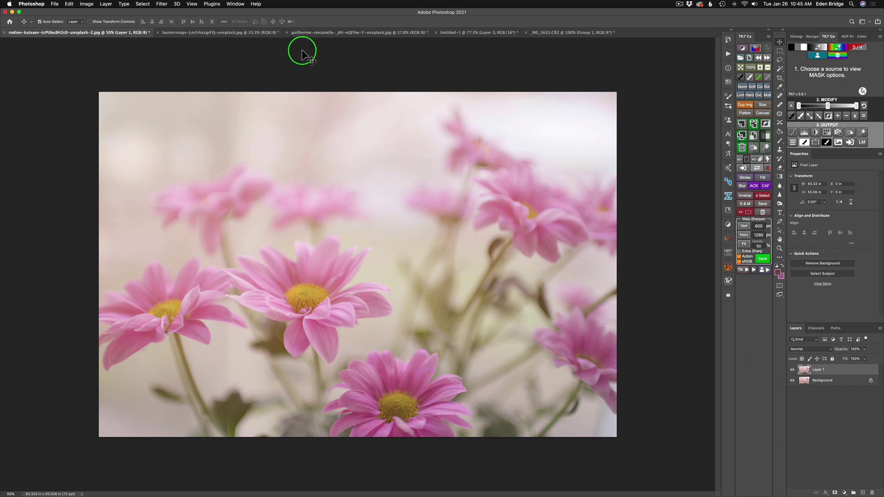
{"action": "left_click", "coordinate": [161, 4]}
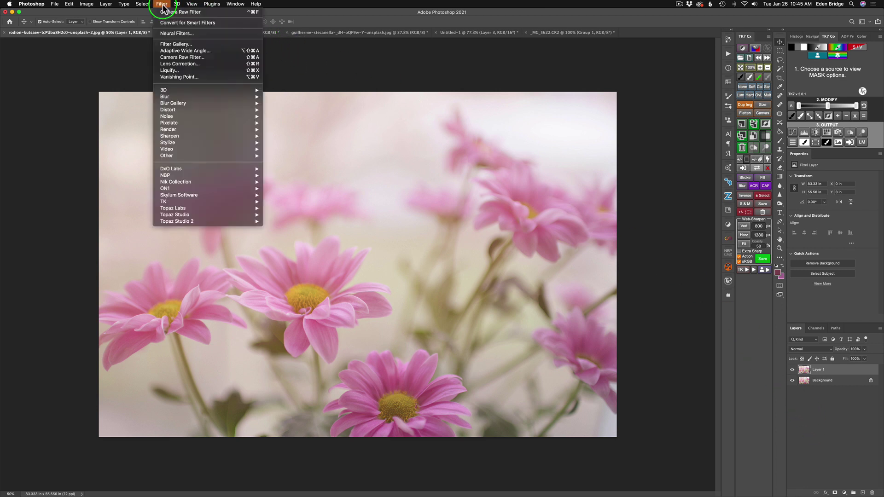
Send Layer 1 to Topaz Studio 2 and add a Circular Focal Blur (Blur 0.20, Transition 0.50).
{"action": "mouse_move", "coordinate": [203, 221]}
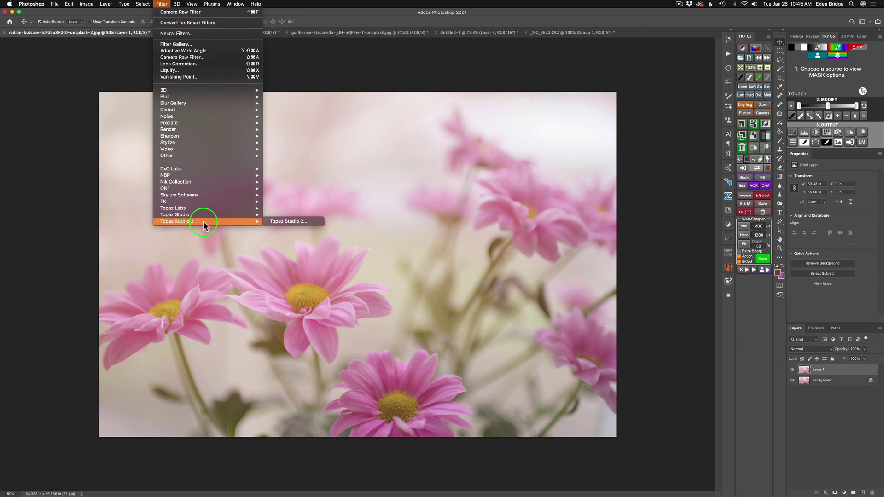
{"action": "left_click", "coordinate": [304, 220]}
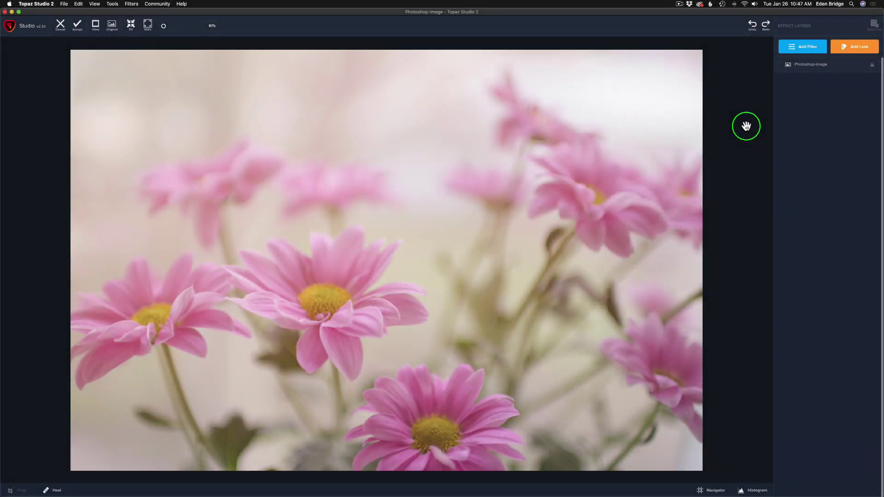
{"action": "left_click", "coordinate": [805, 45]}
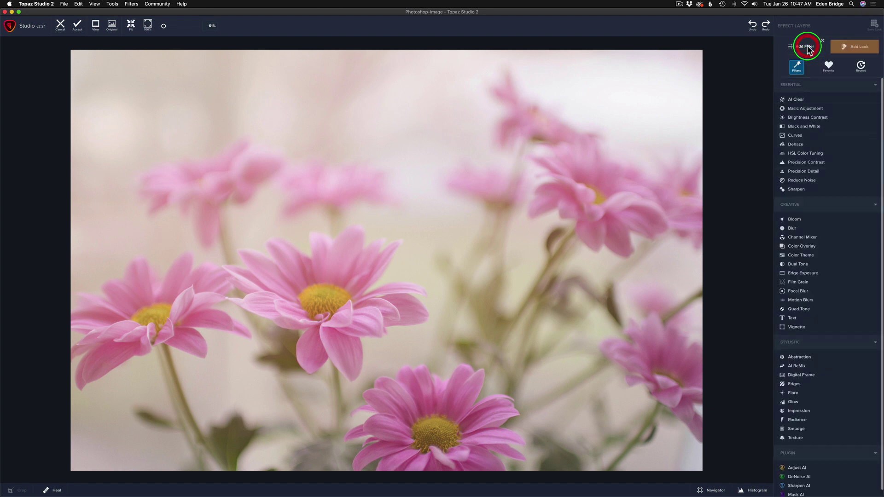
{"action": "left_click", "coordinate": [800, 291]}
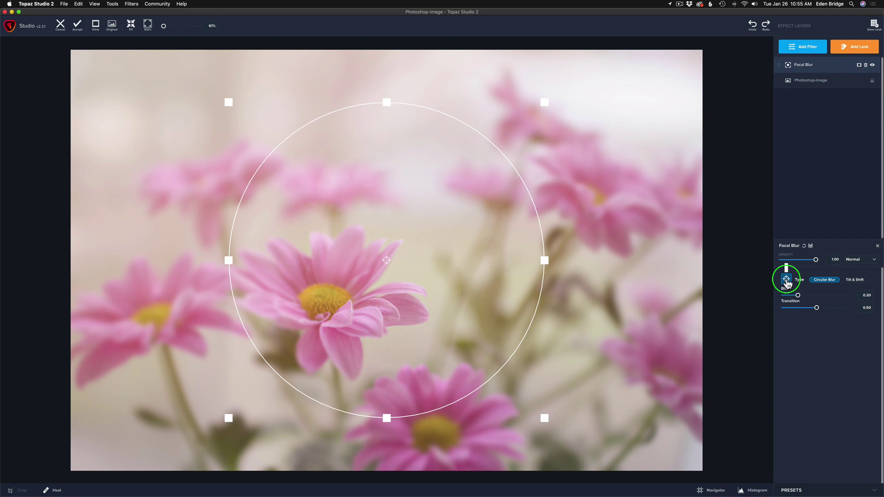
{"action": "left_click", "coordinate": [786, 279]}
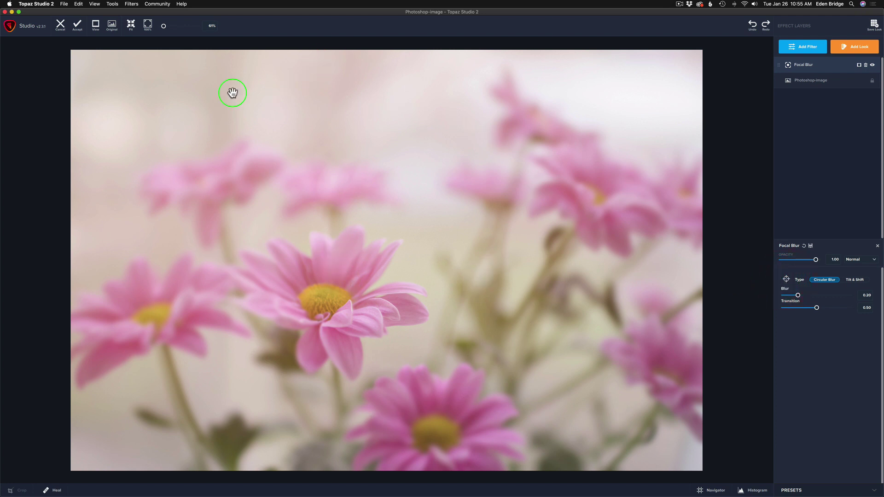
{"action": "left_click", "coordinate": [787, 279]}
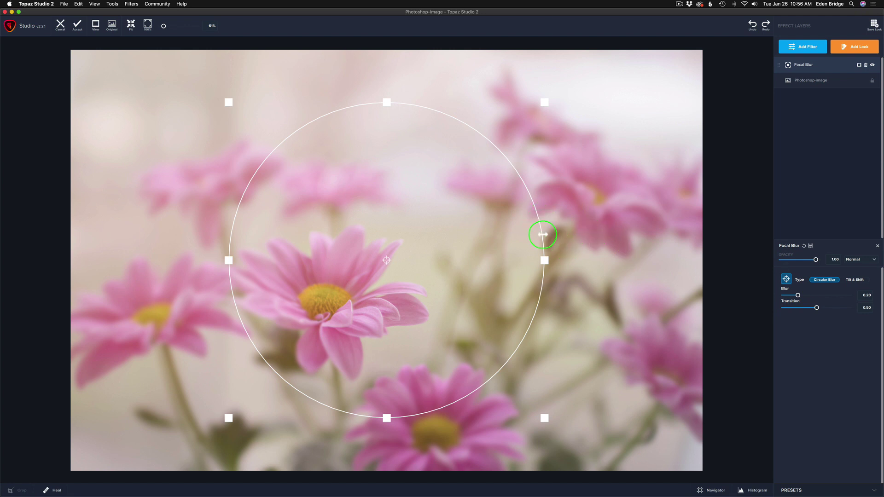
Squash the focus circle into an ellipse and centre it on the large left-of-centre daisy.
{"action": "left_click_drag", "start_coordinate": [542, 234], "coordinate": [529, 252]}
{"action": "left_click_drag", "start_coordinate": [389, 103], "coordinate": [381, 166]}
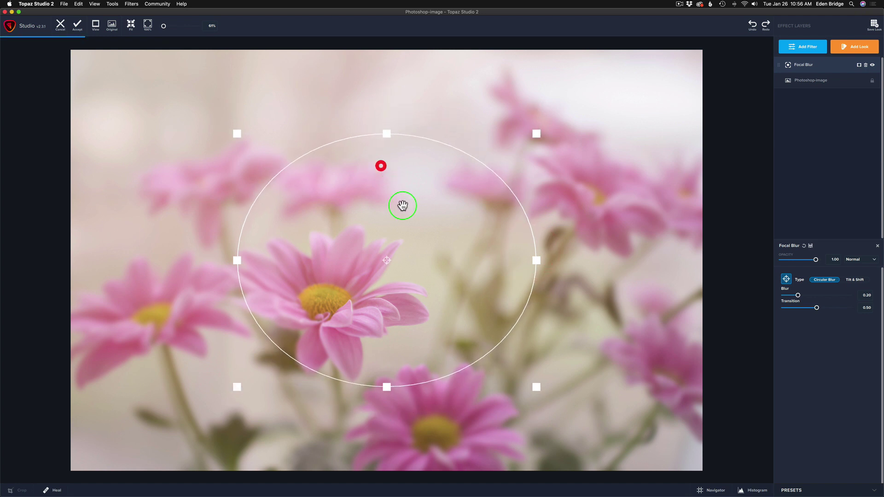
{"action": "left_click_drag", "start_coordinate": [386, 262], "coordinate": [322, 297]}
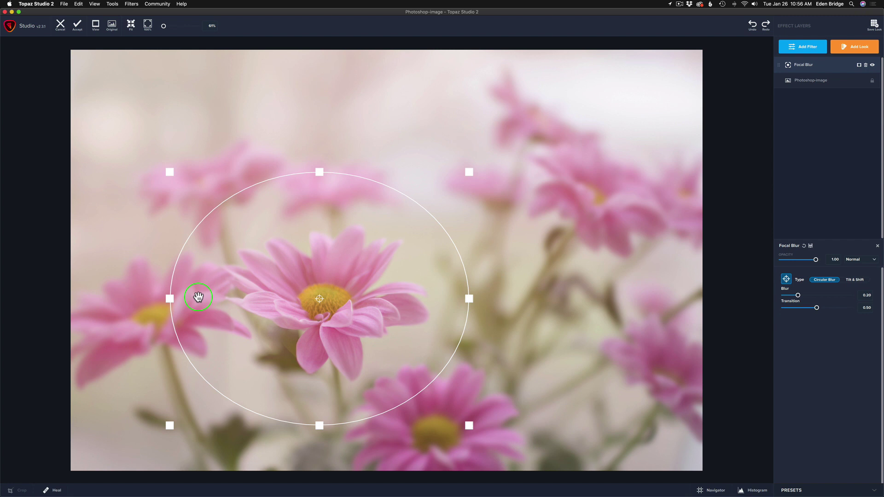
{"action": "left_click_drag", "start_coordinate": [171, 298], "coordinate": [194, 297]}
{"action": "left_click_drag", "start_coordinate": [458, 299], "coordinate": [461, 298]}
{"action": "left_click_drag", "start_coordinate": [319, 172], "coordinate": [319, 180]}
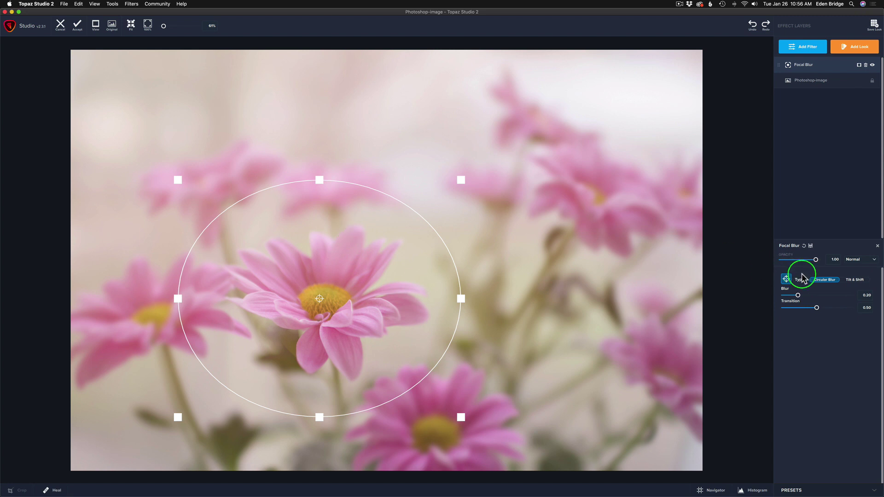
Set Blur to 0.34 and make the focus ellipse slightly wider and taller around the daisy.
{"action": "left_click", "coordinate": [786, 281]}
{"action": "left_click_drag", "start_coordinate": [797, 295], "coordinate": [832, 299]}
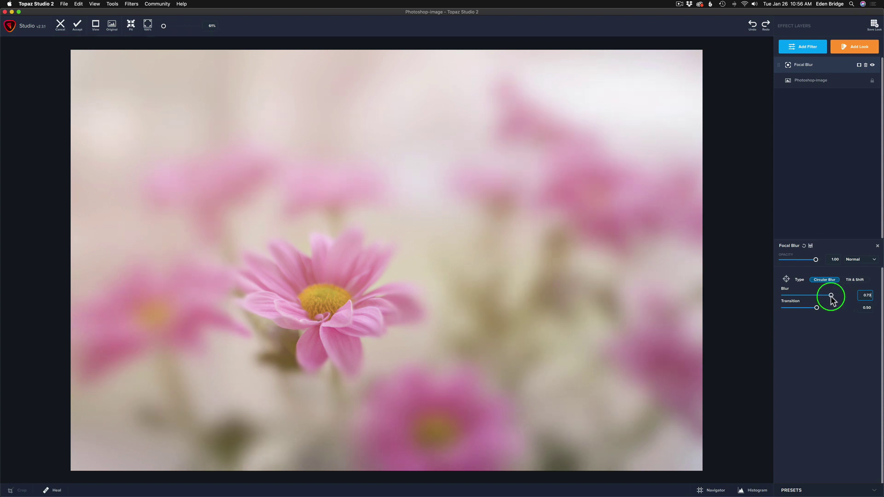
{"action": "left_click_drag", "start_coordinate": [832, 300], "coordinate": [807, 297]}
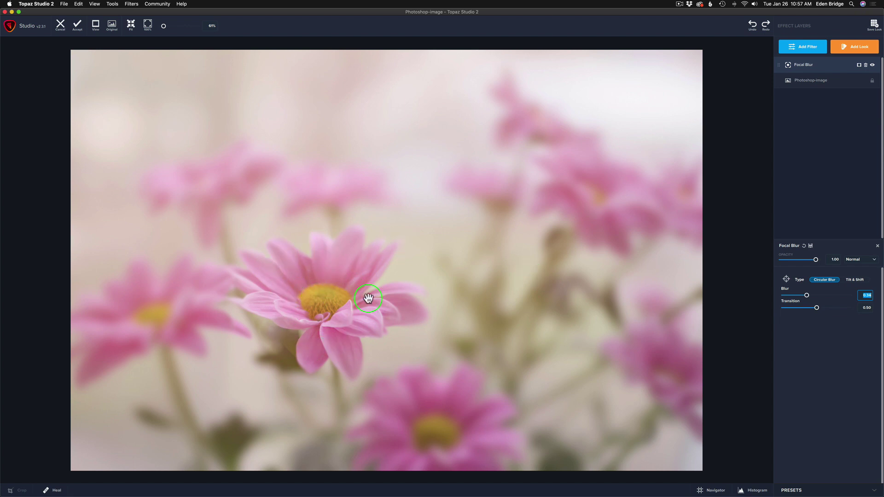
{"action": "left_click", "coordinate": [786, 279]}
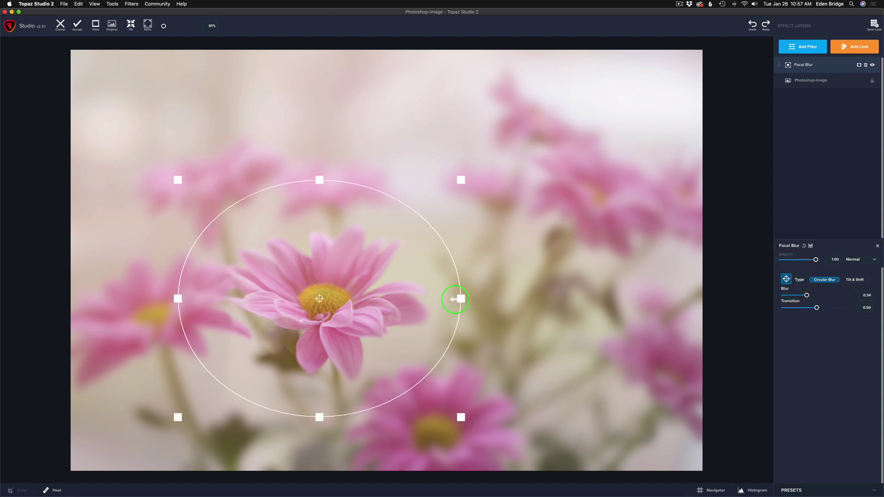
{"action": "left_click_drag", "start_coordinate": [461, 299], "coordinate": [463, 298]}
{"action": "mouse_move", "coordinate": [319, 179]}
{"action": "left_mouse_down"}
{"action": "mouse_move", "coordinate": [319, 166]}
{"action": "mouse_move", "coordinate": [320, 183]}
{"action": "left_mouse_up"}
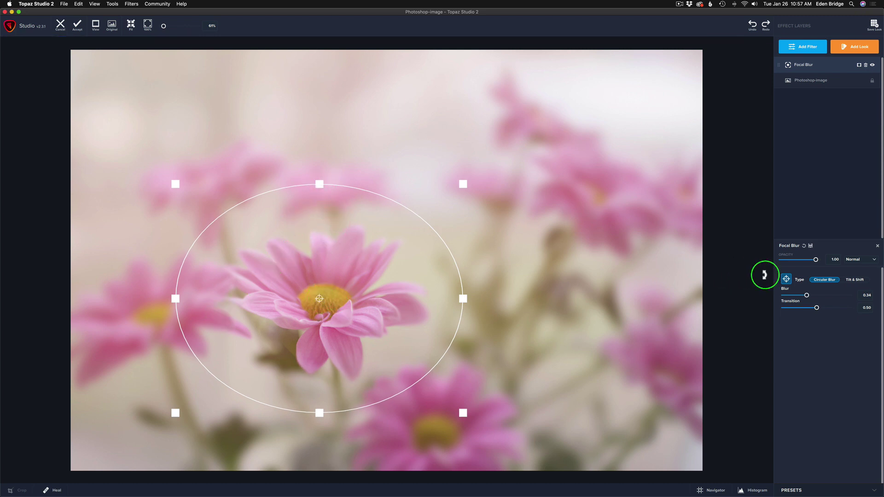
Reset the Focal Blur Transition to 0.00, then raise it to about 0.48.
{"action": "left_click", "coordinate": [786, 279]}
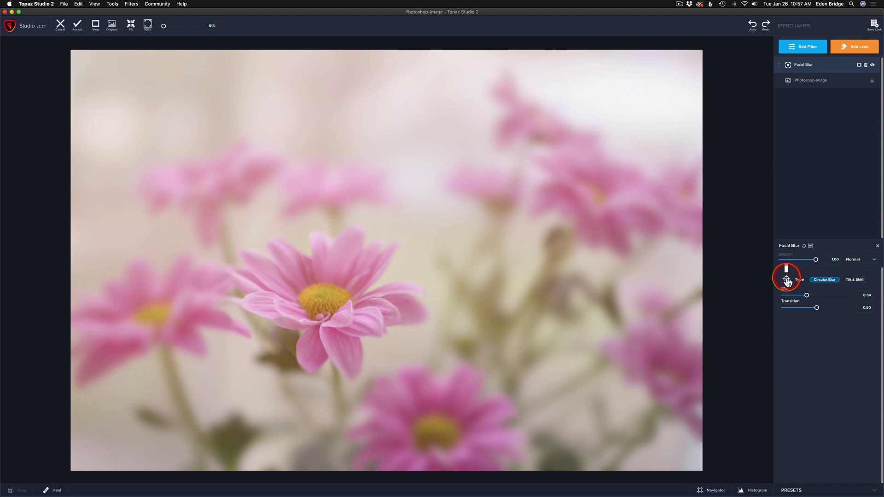
{"action": "double_click", "coordinate": [817, 306]}
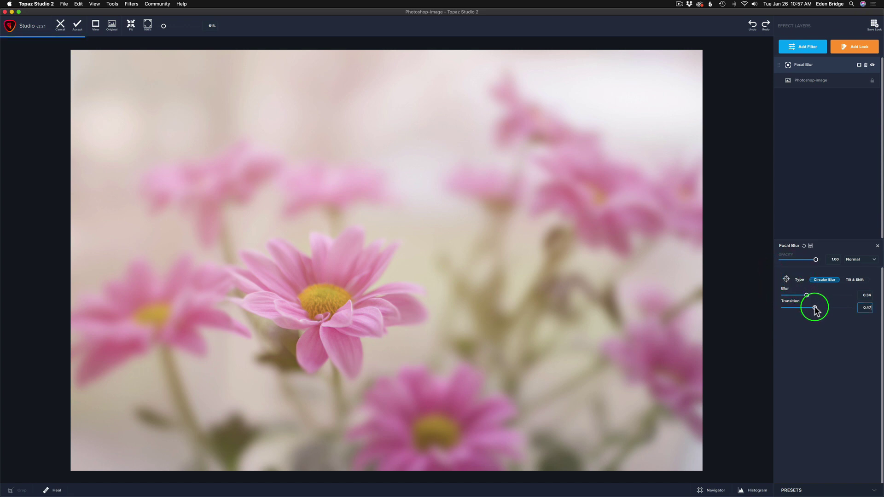
{"action": "left_click", "coordinate": [704, 298]}
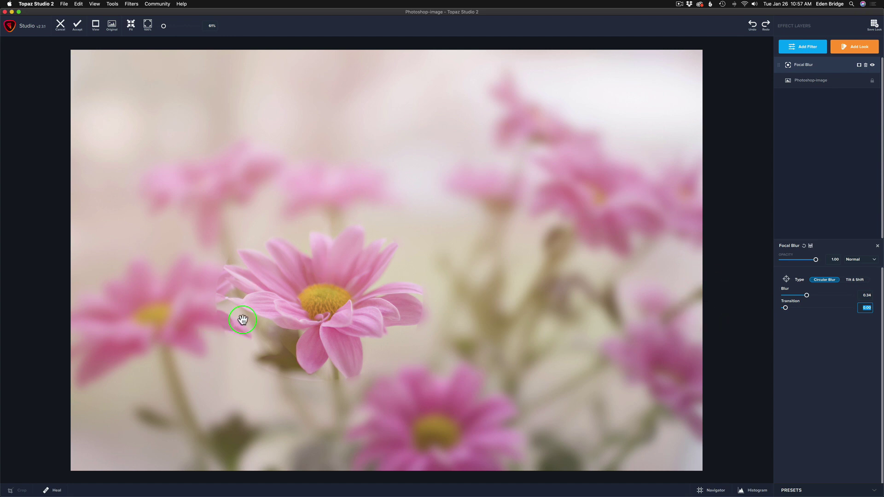
{"action": "scroll", "coordinate": [243, 320], "scroll_direction": "up", "scroll_amount": 5}
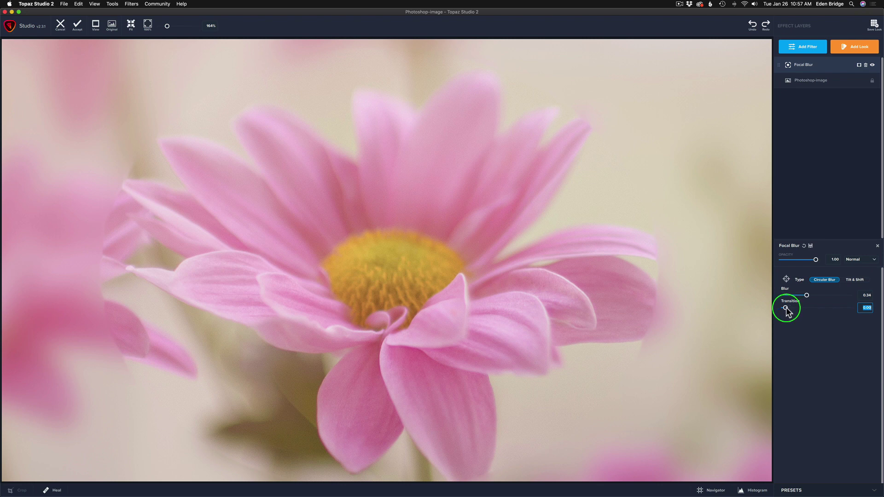
{"action": "left_click_drag", "start_coordinate": [785, 309], "coordinate": [811, 312]}
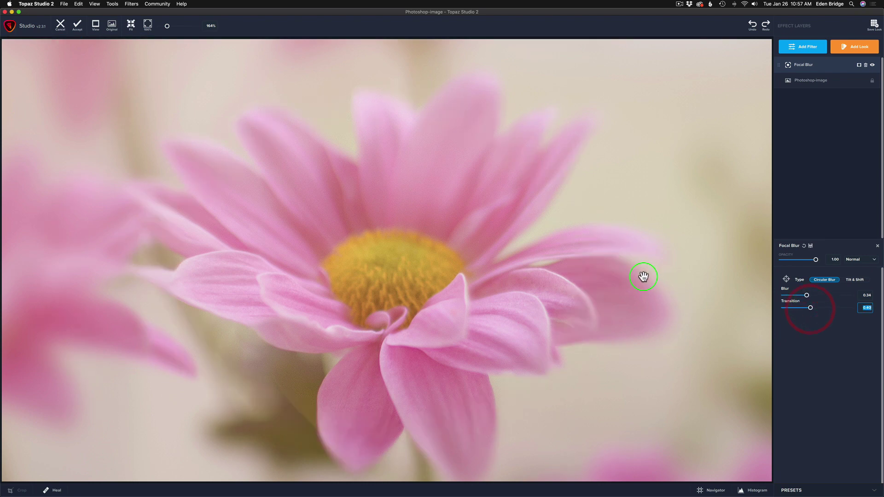
{"action": "scroll", "coordinate": [624, 268], "scroll_direction": "down", "scroll_amount": 3}
{"action": "scroll", "coordinate": [624, 268], "scroll_direction": "down", "scroll_amount": 4}
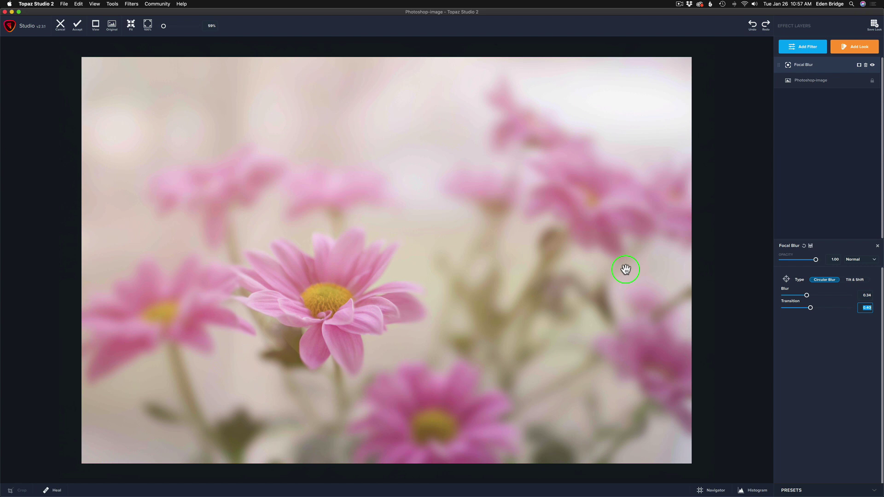
{"action": "left_click_drag", "start_coordinate": [812, 307], "coordinate": [811, 305]}
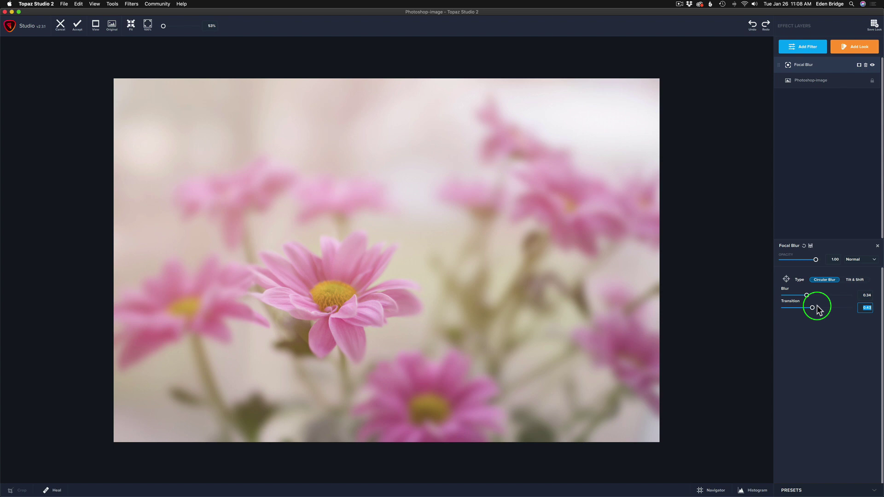
Accept the daisy focal blur, compare Layer 1 on and off, then switch to the cherry-tree photo.
{"action": "left_click", "coordinate": [78, 26]}
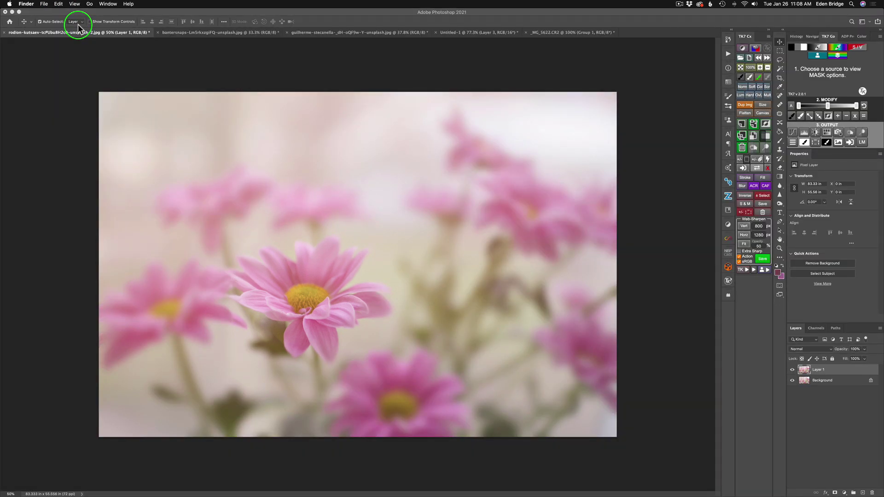
{"action": "left_click", "coordinate": [792, 372]}
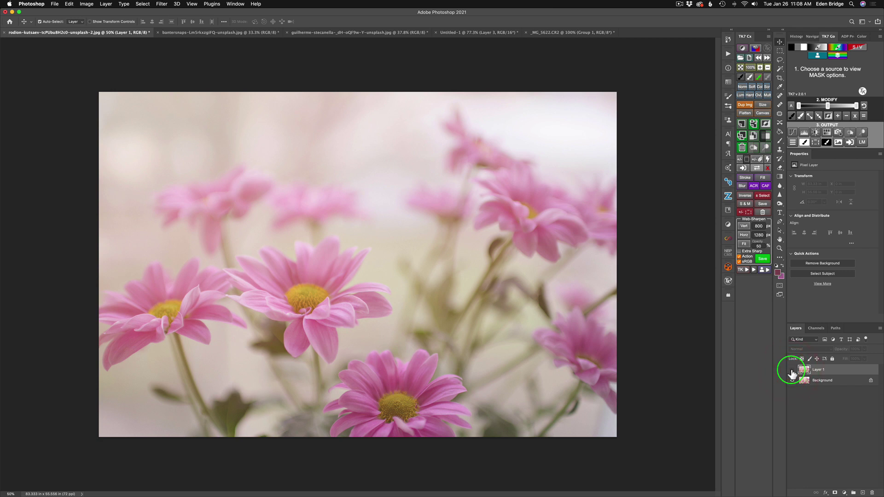
{"action": "left_click", "coordinate": [792, 372]}
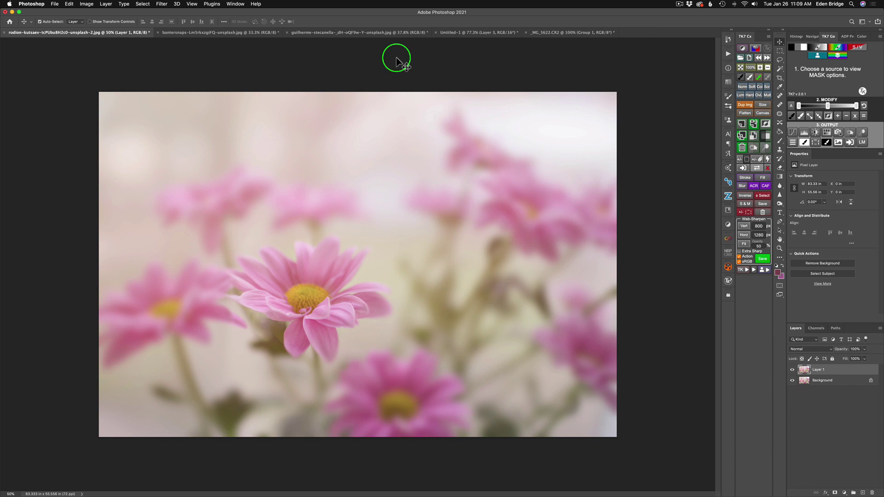
{"action": "left_click", "coordinate": [216, 33]}
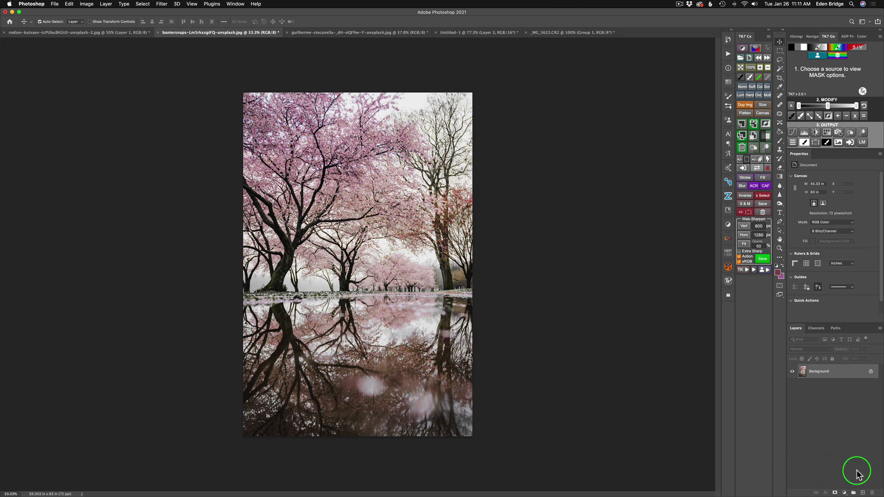
Add a new layer and heal two bright spots in the puddle reflection.
{"action": "left_click", "coordinate": [863, 493]}
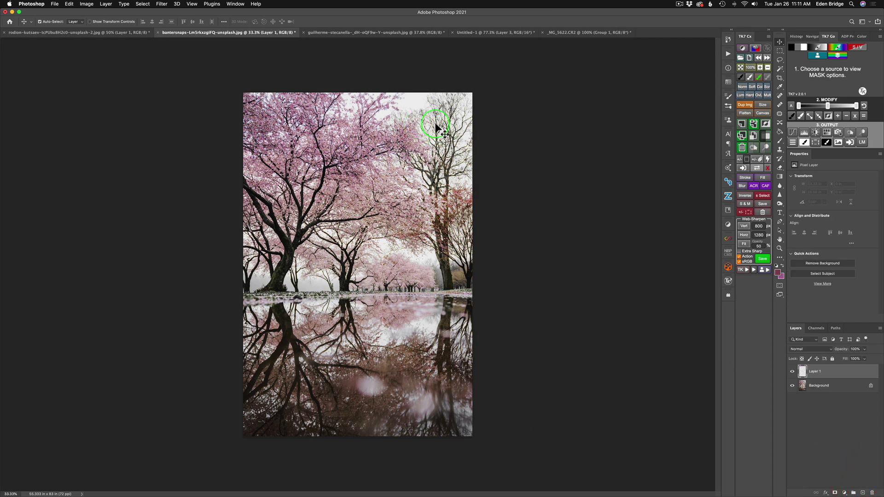
{"action": "key", "text": "j"}
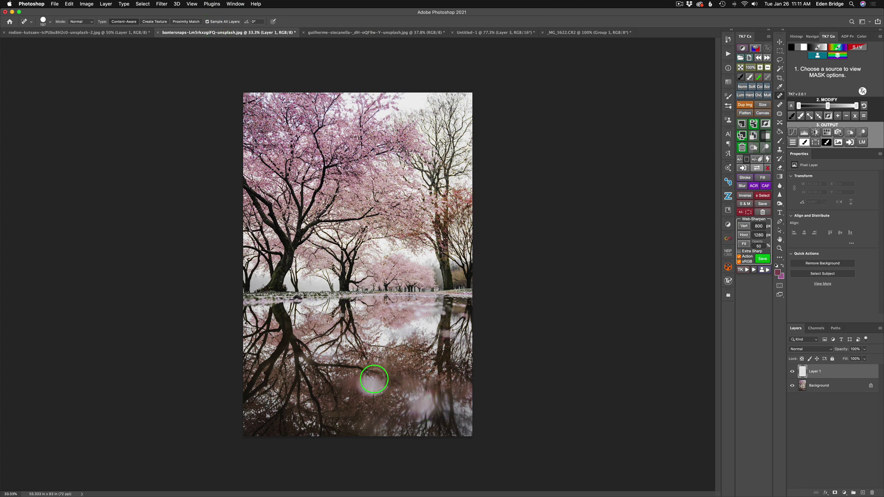
{"action": "mouse_move", "coordinate": [367, 381]}
{"action": "left_mouse_down"}
{"action": "mouse_move", "coordinate": [358, 386]}
{"action": "mouse_move", "coordinate": [377, 391]}
{"action": "mouse_move", "coordinate": [365, 375]}
{"action": "mouse_move", "coordinate": [368, 385]}
{"action": "left_mouse_up"}
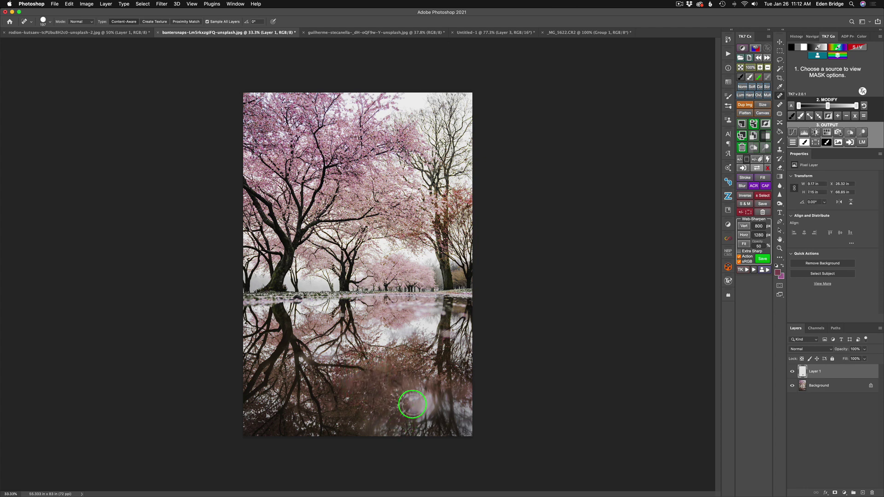
{"action": "mouse_move", "coordinate": [418, 399]}
{"action": "left_mouse_down"}
{"action": "mouse_move", "coordinate": [419, 409]}
{"action": "mouse_move", "coordinate": [419, 391]}
{"action": "mouse_move", "coordinate": [407, 409]}
{"action": "mouse_move", "coordinate": [428, 391]}
{"action": "mouse_move", "coordinate": [424, 410]}
{"action": "mouse_move", "coordinate": [407, 409]}
{"action": "mouse_move", "coordinate": [424, 420]}
{"action": "mouse_move", "coordinate": [424, 410]}
{"action": "mouse_move", "coordinate": [408, 410]}
{"action": "mouse_move", "coordinate": [420, 420]}
{"action": "mouse_move", "coordinate": [438, 394]}
{"action": "mouse_move", "coordinate": [424, 417]}
{"action": "left_mouse_up"}
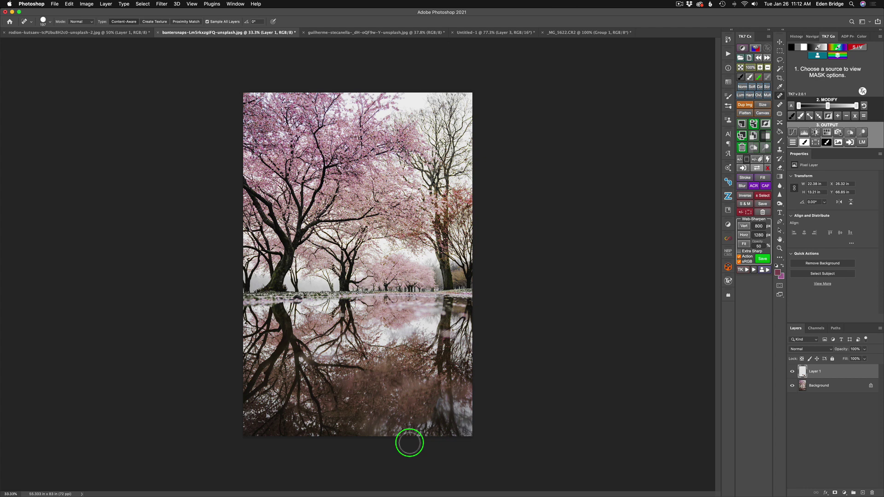
Stamp all visible layers into Layer 2 and check the layers individually.
{"action": "key", "text": "super+alt+shift+e"}
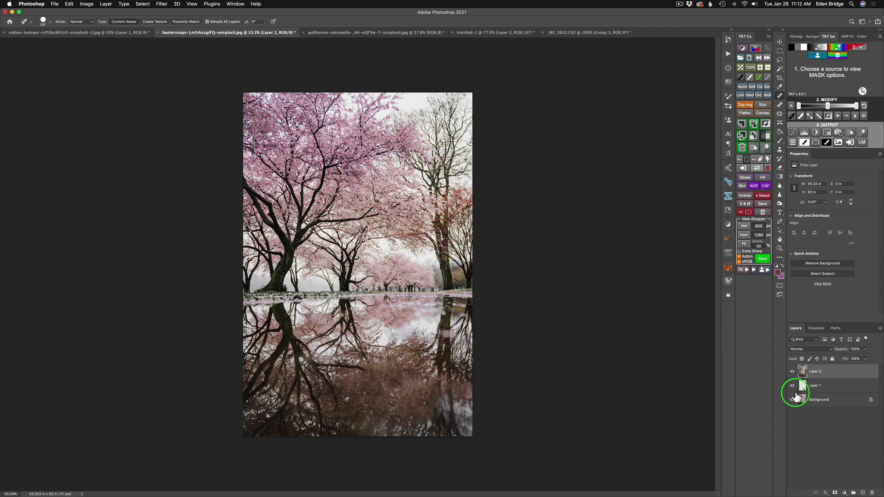
{"action": "left_click", "coordinate": [792, 386], "text": "alt"}
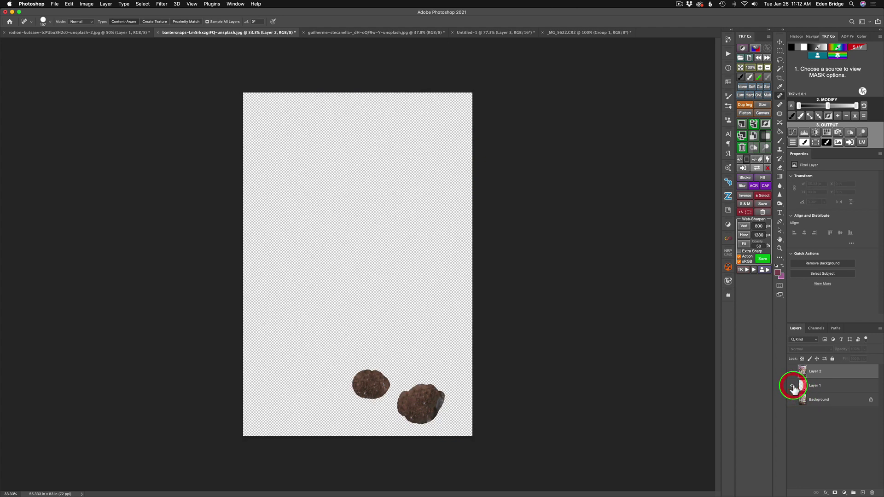
{"action": "left_click", "coordinate": [792, 387], "text": "alt"}
{"action": "left_click_drag", "start_coordinate": [804, 377], "coordinate": [823, 370]}
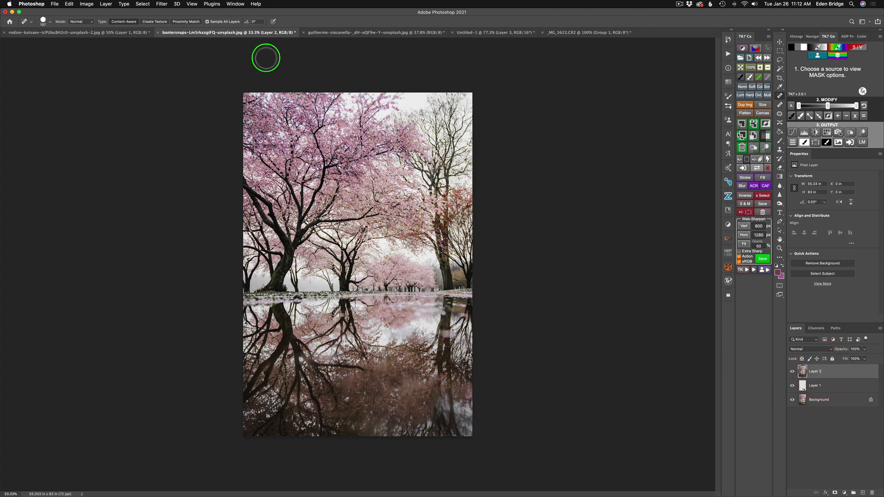
Send the cherry-tree photo to Topaz Studio 2 and add a Focal Blur.
{"action": "left_click", "coordinate": [163, 4]}
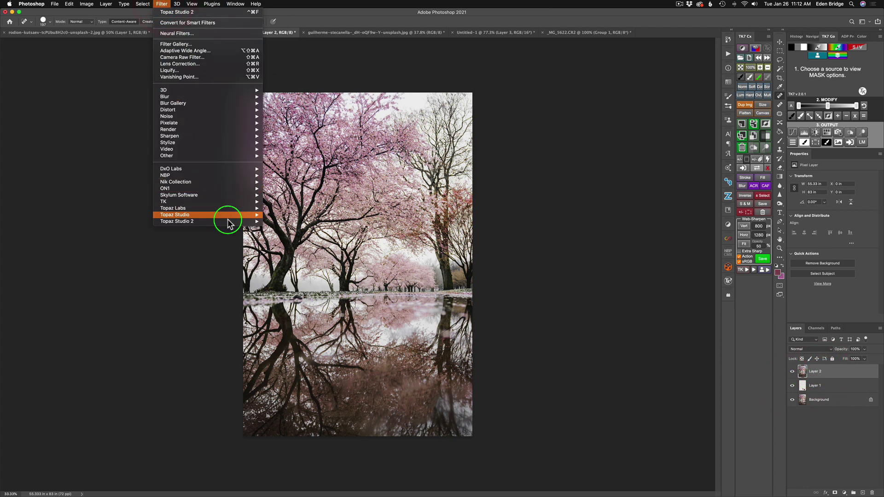
{"action": "mouse_move", "coordinate": [229, 221]}
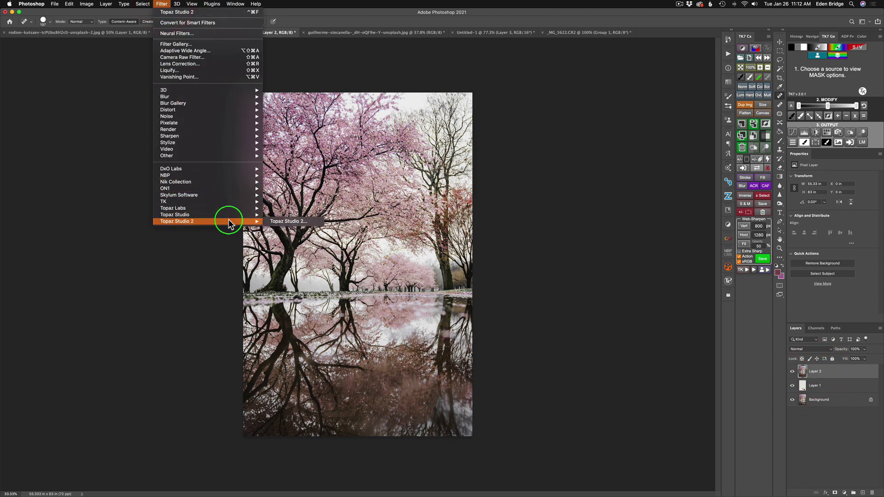
{"action": "left_click", "coordinate": [290, 222]}
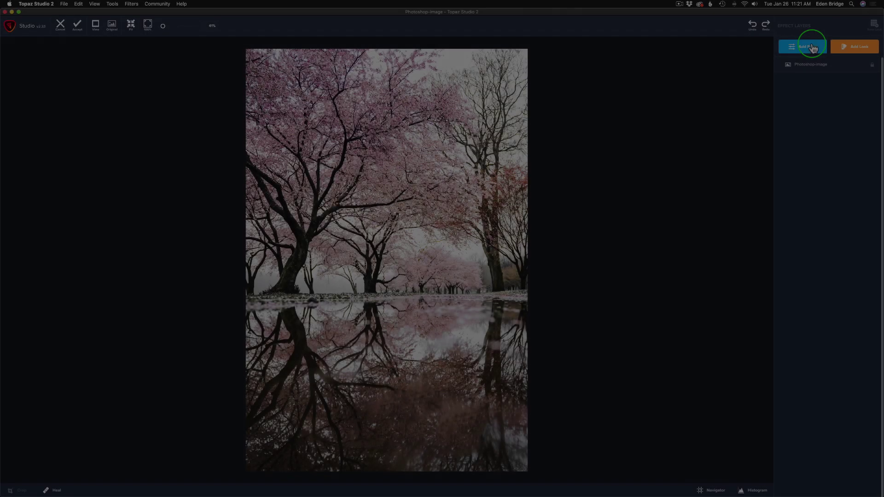
{"action": "left_click", "coordinate": [803, 46]}
{"action": "left_click", "coordinate": [811, 291]}
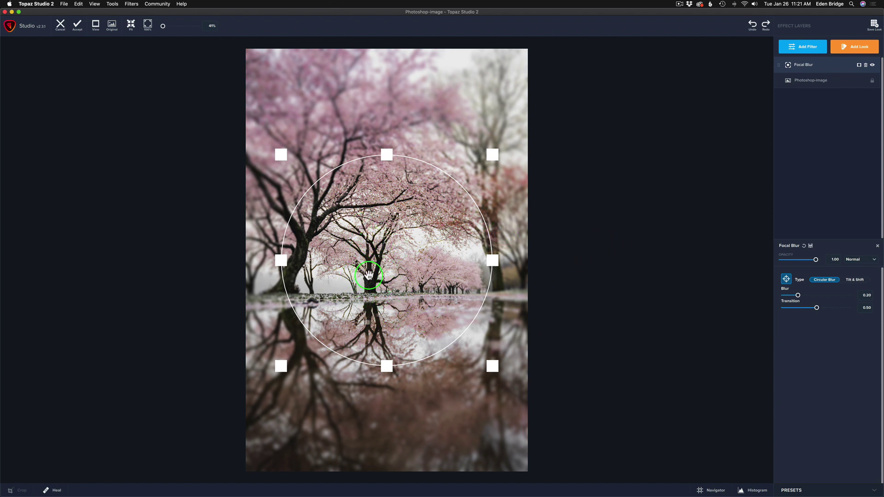
Shape the focus area into a tall ellipse covering the central tree and its reflection.
{"action": "left_click_drag", "start_coordinate": [492, 261], "coordinate": [460, 257]}
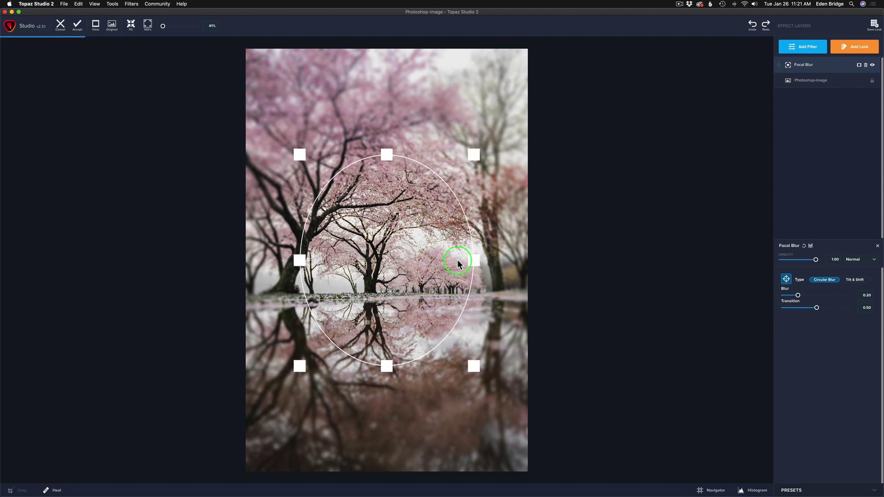
{"action": "left_click_drag", "start_coordinate": [386, 263], "coordinate": [368, 261]}
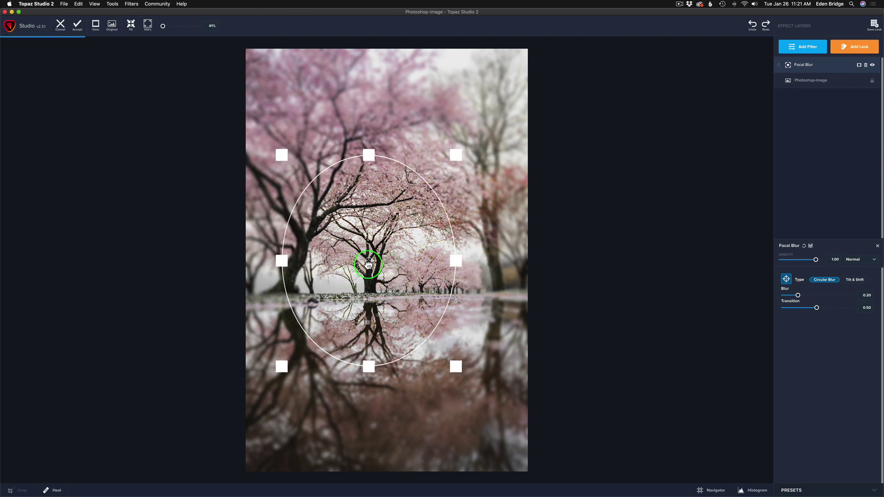
{"action": "left_click_drag", "start_coordinate": [372, 370], "coordinate": [373, 440]}
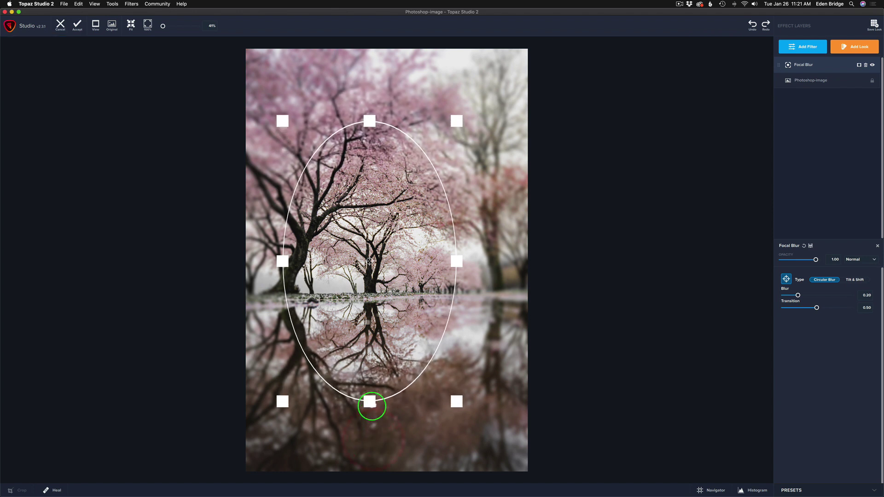
{"action": "left_click_drag", "start_coordinate": [369, 402], "coordinate": [369, 408]}
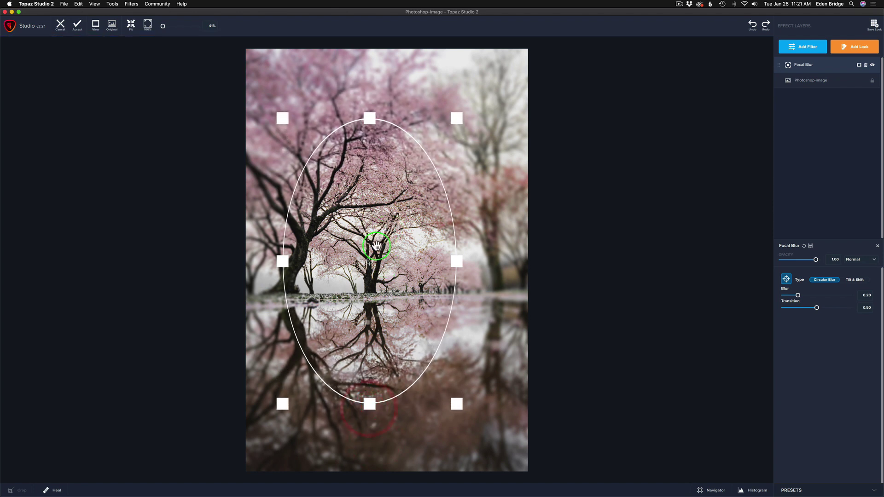
{"action": "left_click_drag", "start_coordinate": [369, 262], "coordinate": [368, 261]}
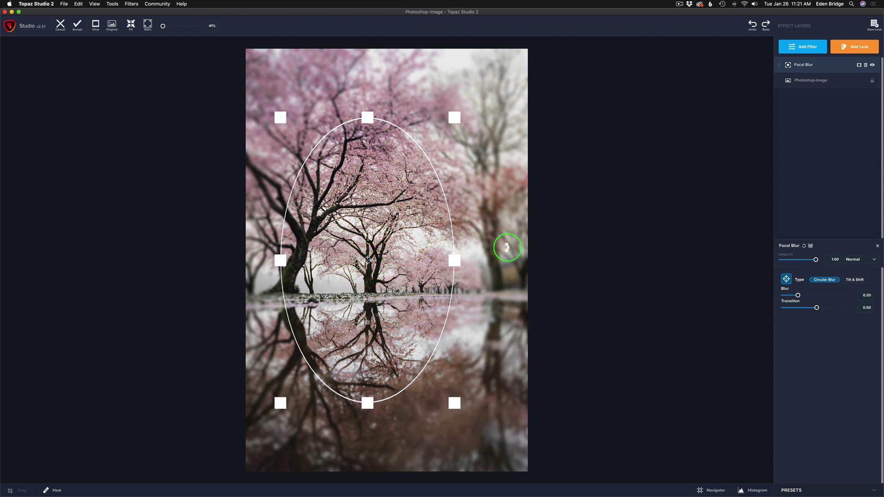
{"action": "left_click", "coordinate": [786, 279]}
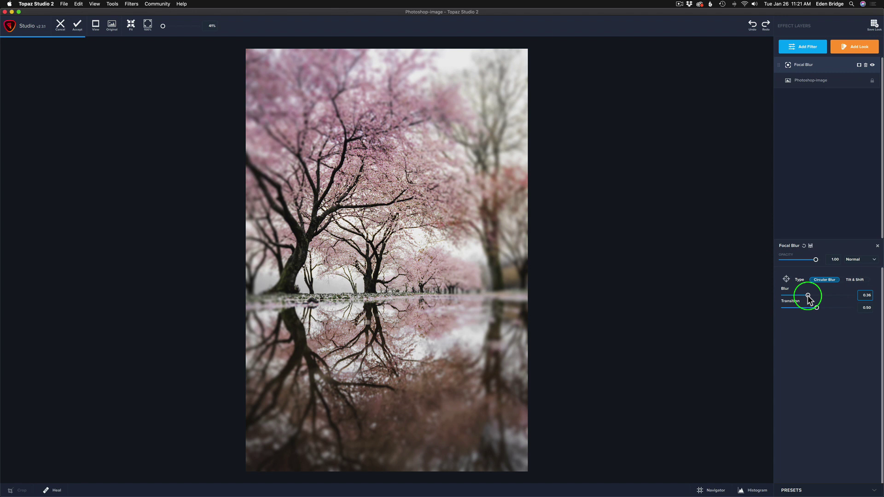
Set the Focal Blur to Blur 0.24 and Transition about 0.76.
{"action": "left_click_drag", "start_coordinate": [809, 299], "coordinate": [749, 302]}
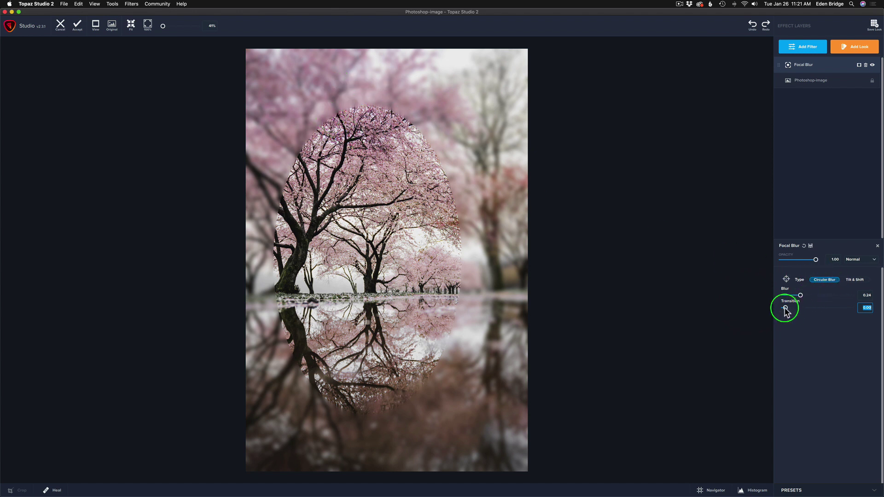
{"action": "left_click_drag", "start_coordinate": [785, 307], "coordinate": [831, 308]}
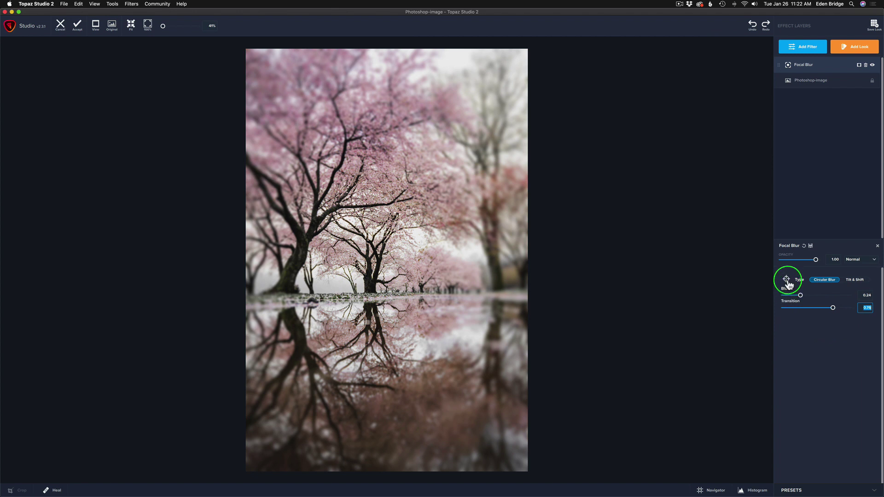
Nudge the sharp ellipse up, widen it slightly, and compare with the unblurred original.
{"action": "left_click", "coordinate": [785, 279]}
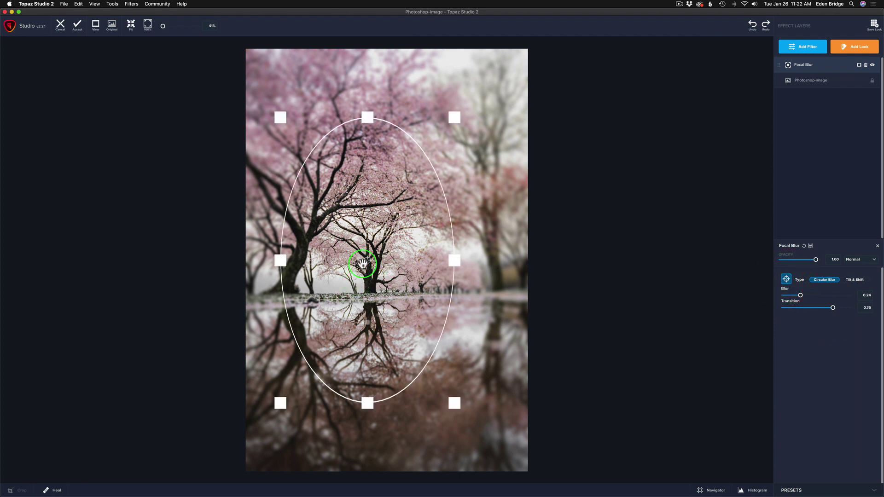
{"action": "left_click_drag", "start_coordinate": [362, 262], "coordinate": [367, 263]}
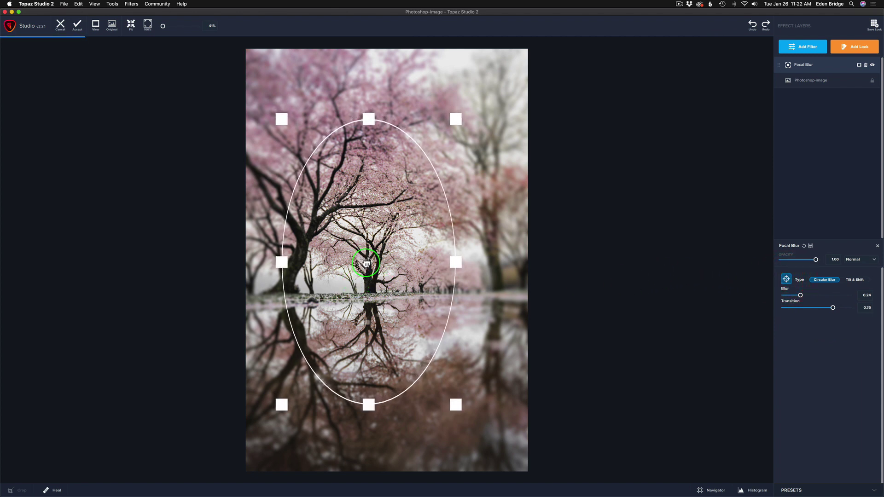
{"action": "mouse_move", "coordinate": [455, 261]}
{"action": "left_mouse_down"}
{"action": "mouse_move", "coordinate": [466, 264]}
{"action": "mouse_move", "coordinate": [443, 261]}
{"action": "left_mouse_up"}
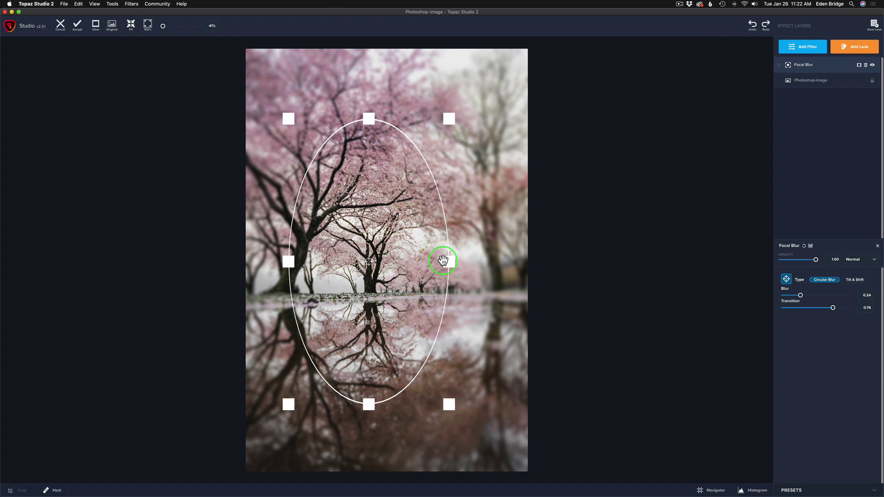
{"action": "left_click", "coordinate": [786, 278]}
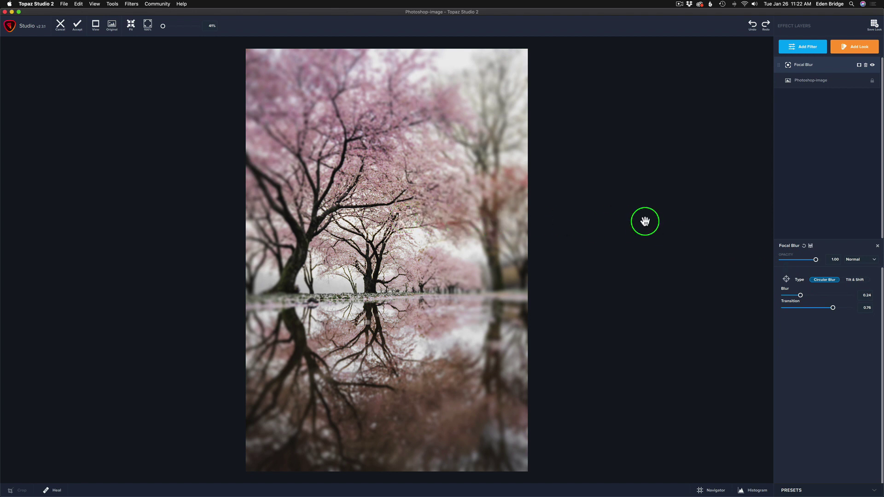
{"action": "left_click", "coordinate": [645, 221]}
Apply the focal blur to the cherry-tree photo, compare Layer 2 against the original, then switch to the street portrait.
{"action": "left_click", "coordinate": [77, 27]}
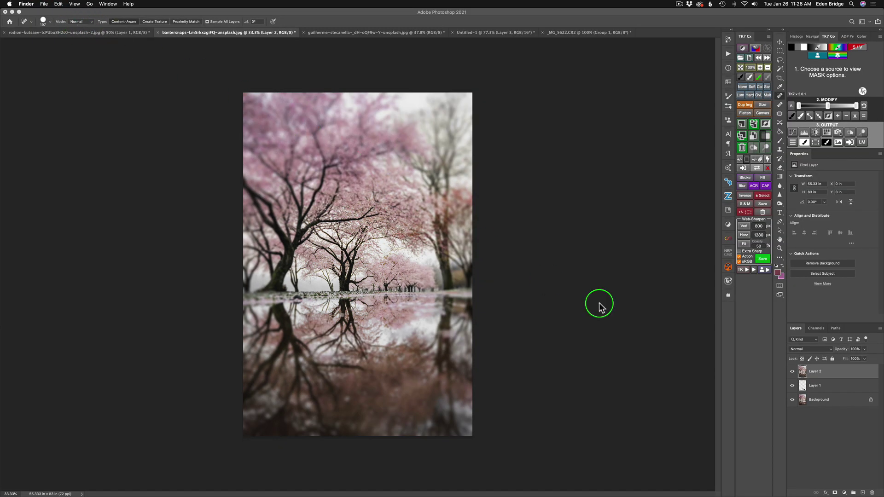
{"action": "left_click", "coordinate": [792, 371]}
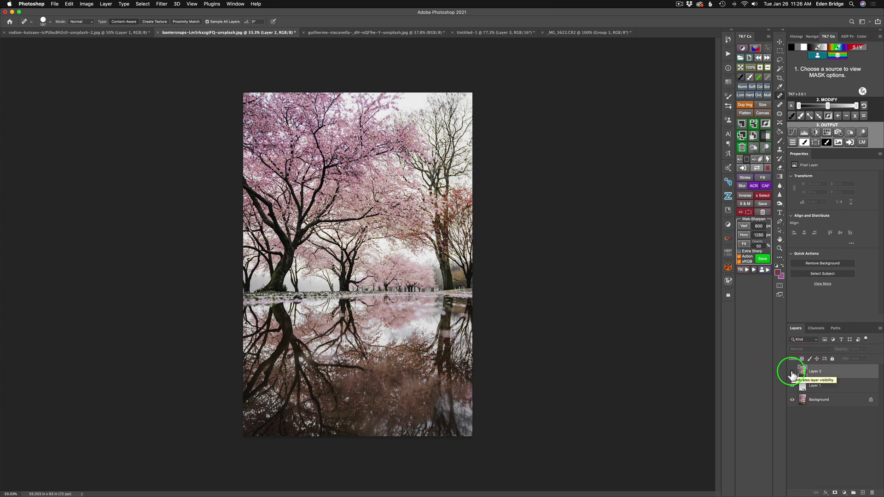
{"action": "left_click", "coordinate": [792, 372]}
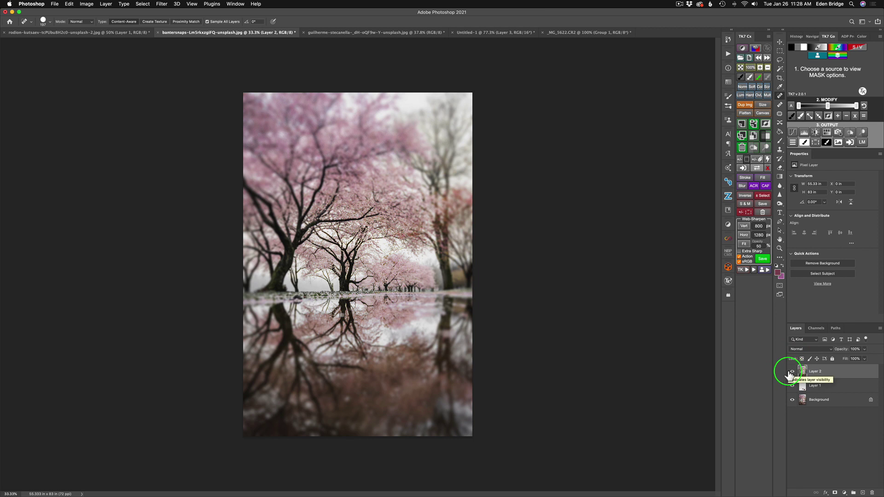
{"action": "left_click", "coordinate": [384, 33]}
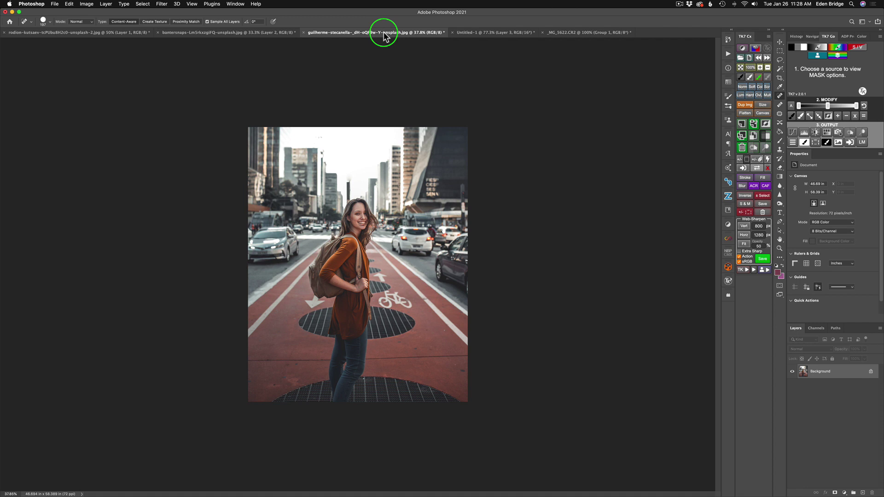
Duplicate the portrait's background layer and add a Focal Blur to it in Topaz Studio 2.
{"action": "key", "text": "super+j"}
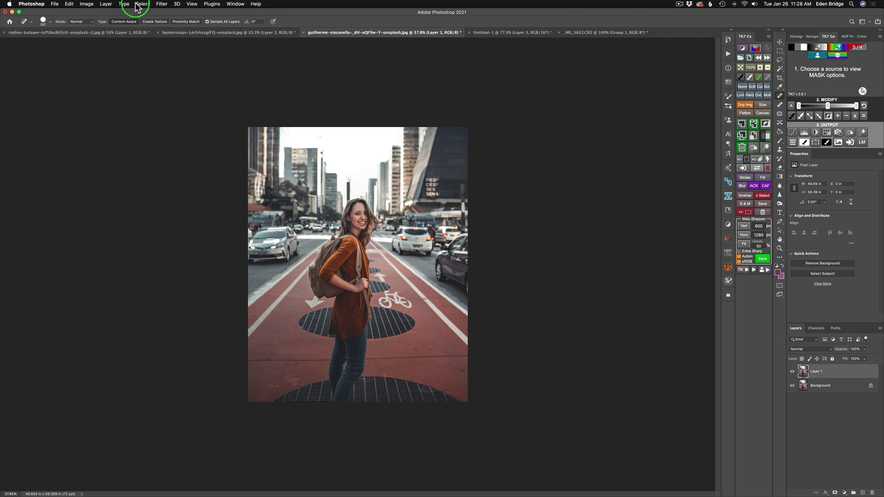
{"action": "left_click", "coordinate": [162, 3]}
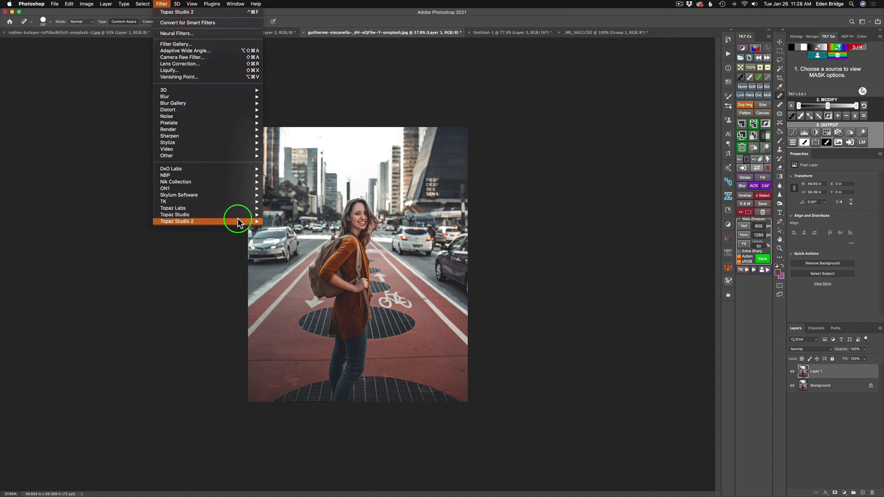
{"action": "mouse_move", "coordinate": [237, 221]}
{"action": "left_click", "coordinate": [284, 222]}
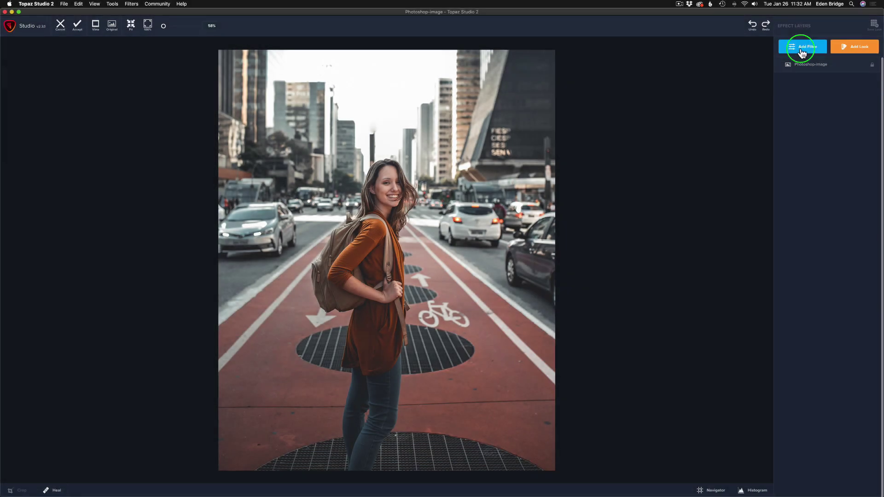
{"action": "left_click", "coordinate": [801, 49]}
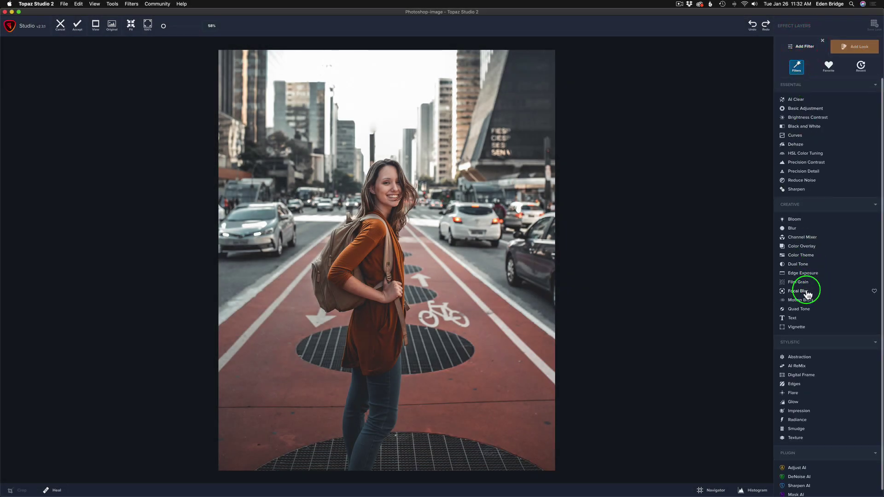
{"action": "left_click", "coordinate": [805, 291]}
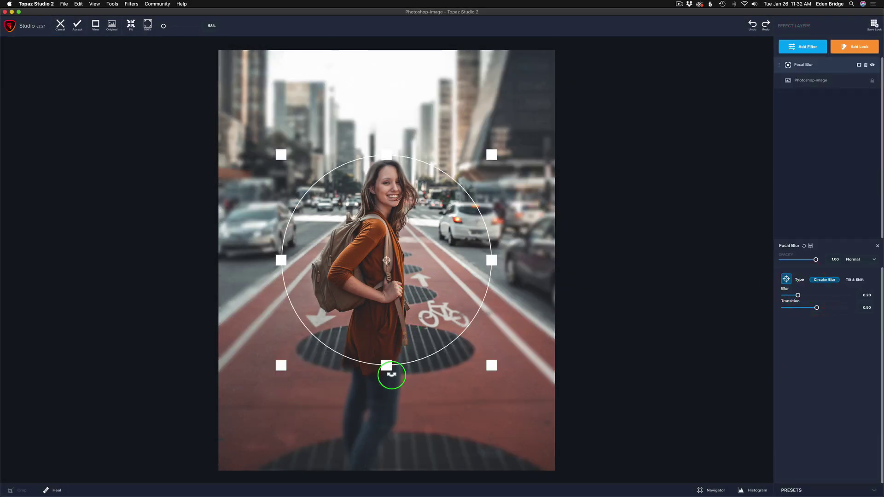
Shape the focal area into a tall, narrow ellipse centred over the woman.
{"action": "left_click_drag", "start_coordinate": [386, 366], "coordinate": [373, 466]}
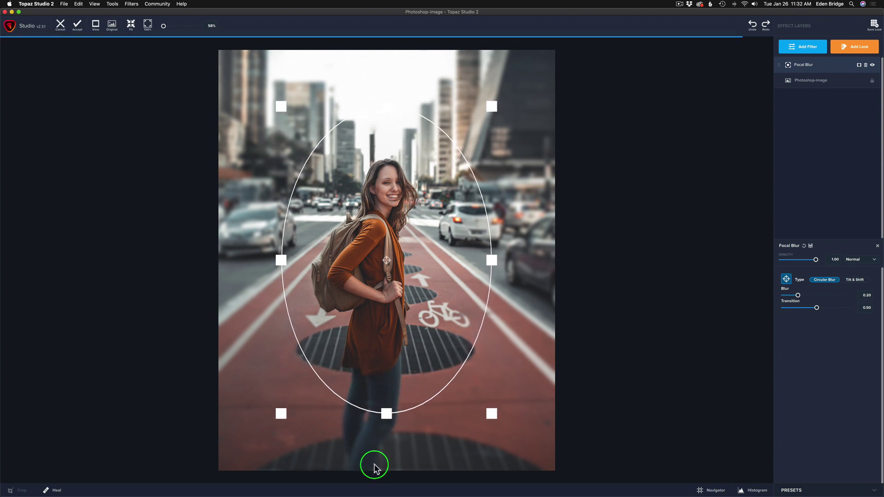
{"action": "left_click_drag", "start_coordinate": [388, 262], "coordinate": [376, 295]}
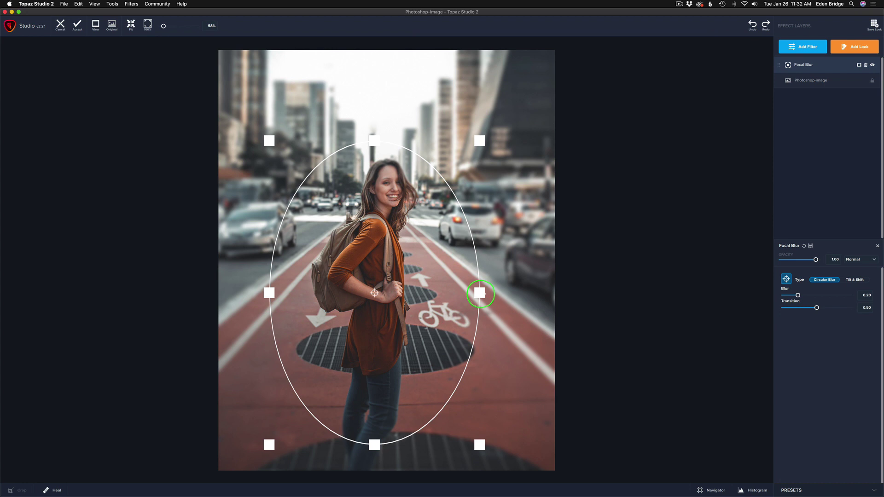
{"action": "left_click_drag", "start_coordinate": [479, 293], "coordinate": [409, 292]}
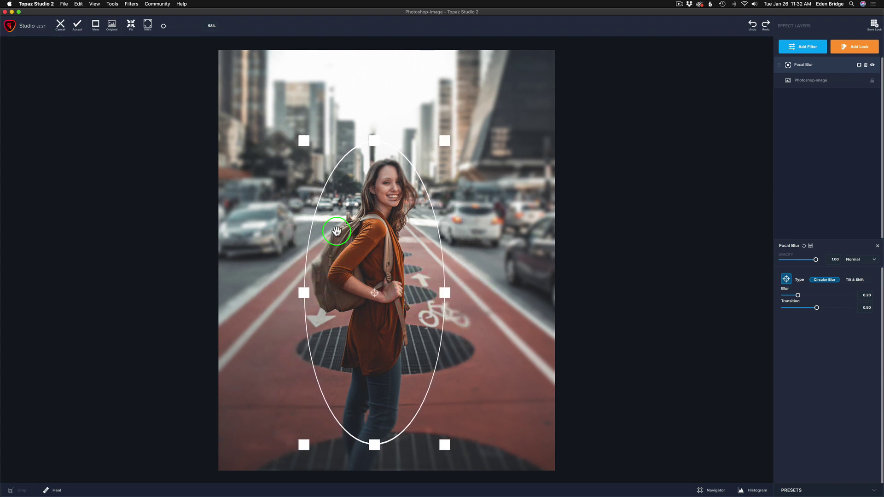
{"action": "left_click_drag", "start_coordinate": [375, 293], "coordinate": [372, 291]}
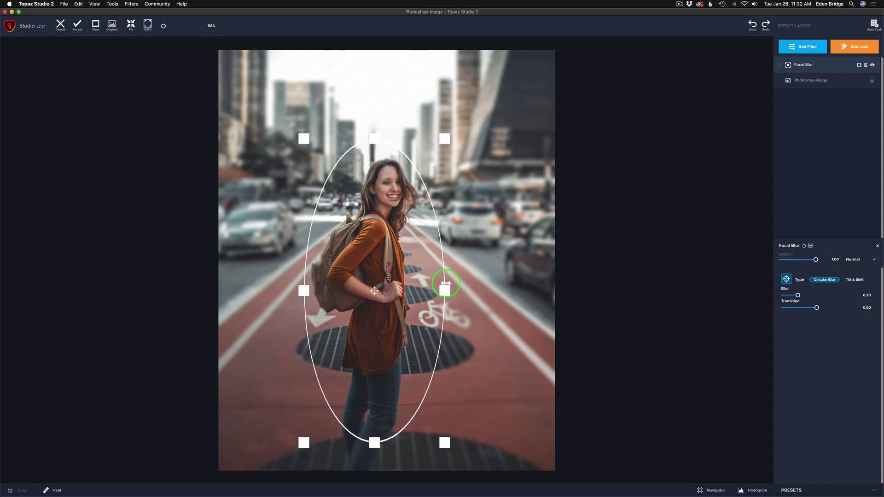
{"action": "left_click_drag", "start_coordinate": [374, 138], "coordinate": [375, 141]}
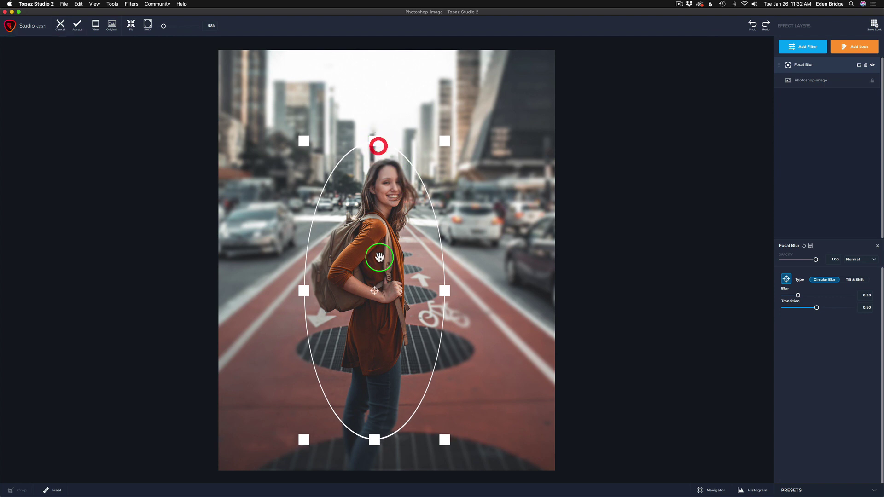
{"action": "left_click_drag", "start_coordinate": [374, 291], "coordinate": [380, 290]}
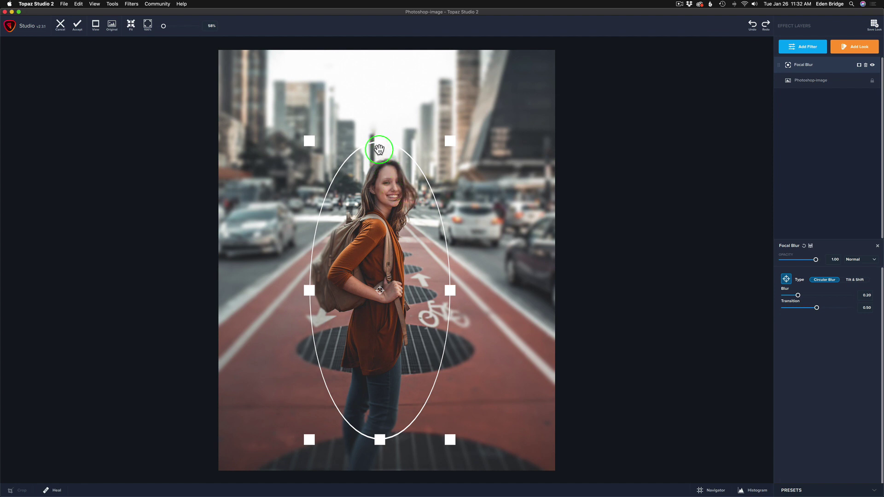
{"action": "left_click_drag", "start_coordinate": [382, 141], "coordinate": [382, 144]}
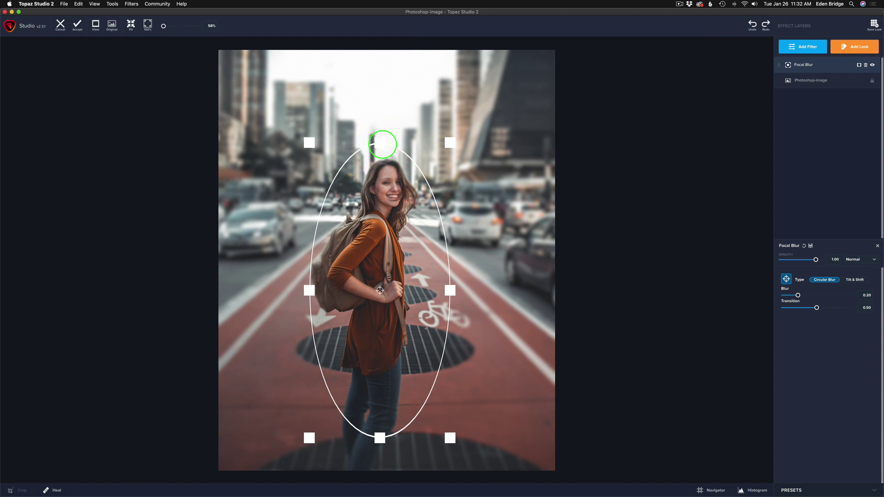
{"action": "left_click_drag", "start_coordinate": [450, 290], "coordinate": [441, 290]}
{"action": "mouse_move", "coordinate": [379, 291]}
{"action": "left_mouse_down"}
{"action": "mouse_move", "coordinate": [367, 291]}
{"action": "mouse_move", "coordinate": [374, 291]}
{"action": "left_mouse_up"}
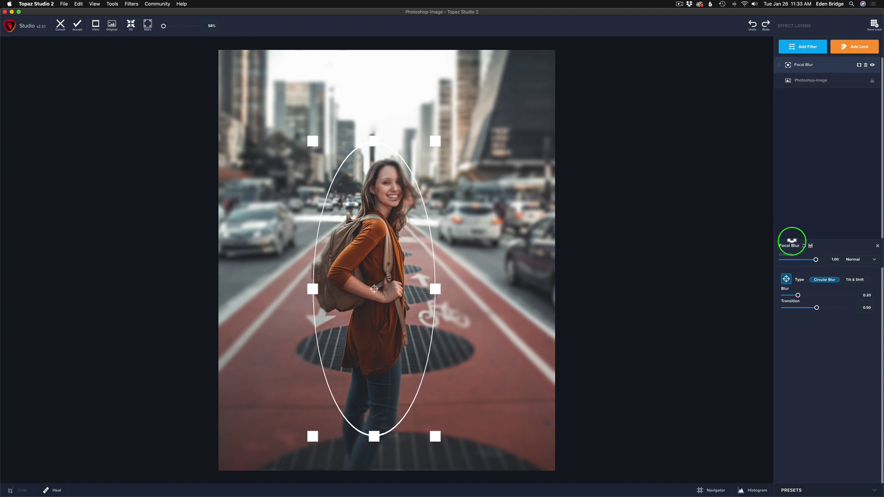
Hide the focal overlay and raise the Focal Blur to 0.30 with Transition about 0.71.
{"action": "left_click", "coordinate": [786, 280]}
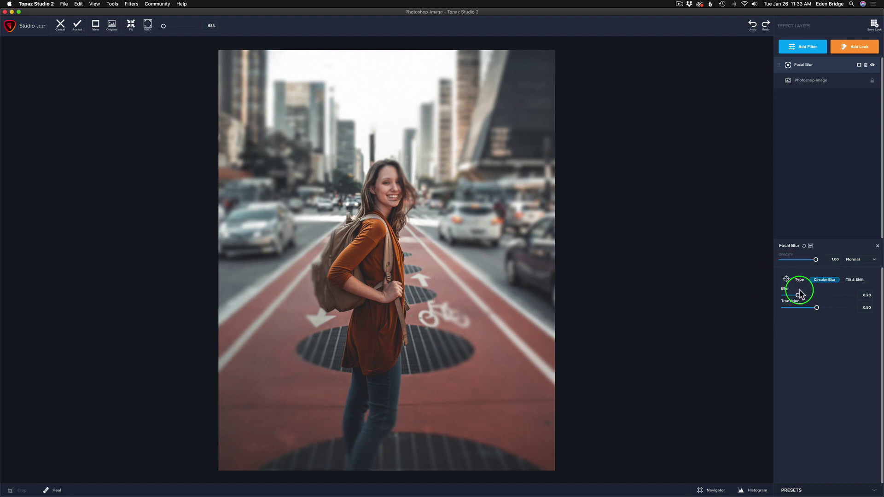
{"action": "left_click_drag", "start_coordinate": [798, 295], "coordinate": [830, 310]}
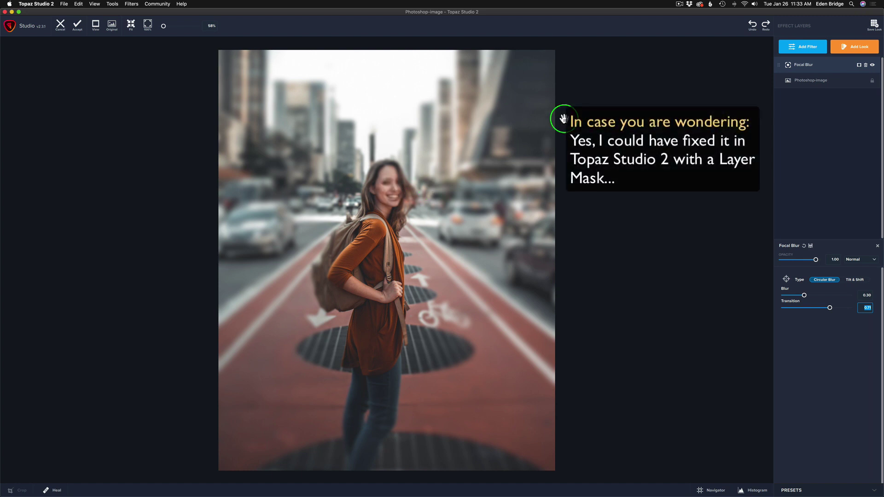
Add a Vignette filter to darken the portrait's edges, compare it on and off, and accept into Photoshop.
{"action": "left_click", "coordinate": [812, 46]}
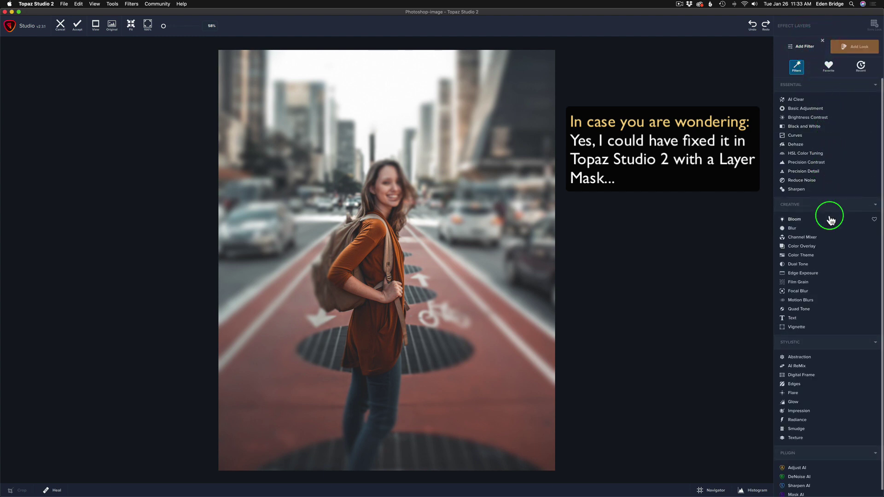
{"action": "left_click", "coordinate": [802, 328]}
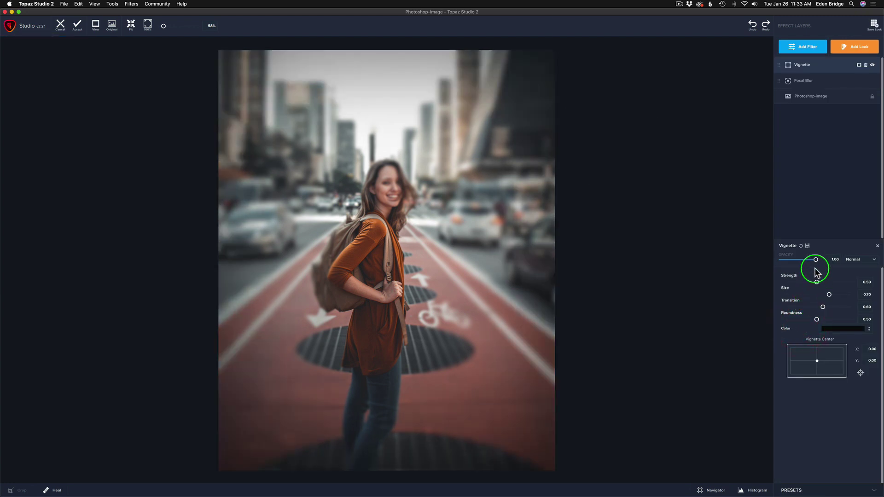
{"action": "left_click", "coordinate": [872, 66]}
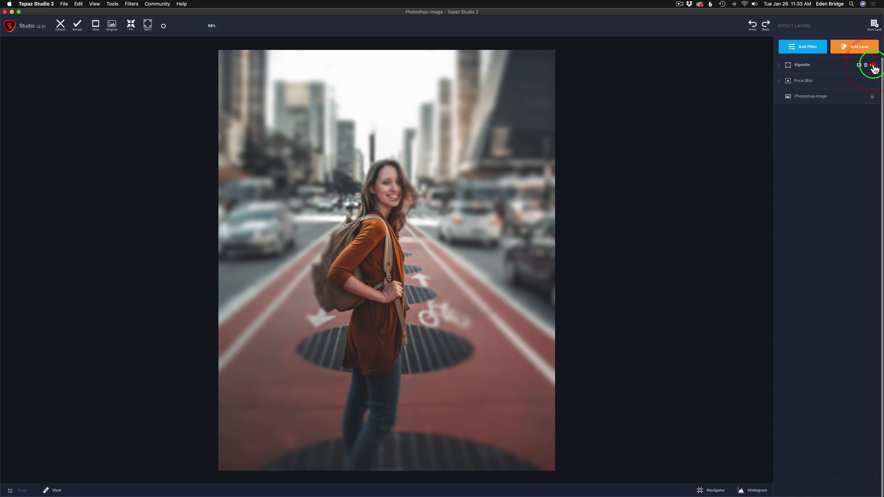
{"action": "left_click", "coordinate": [872, 65]}
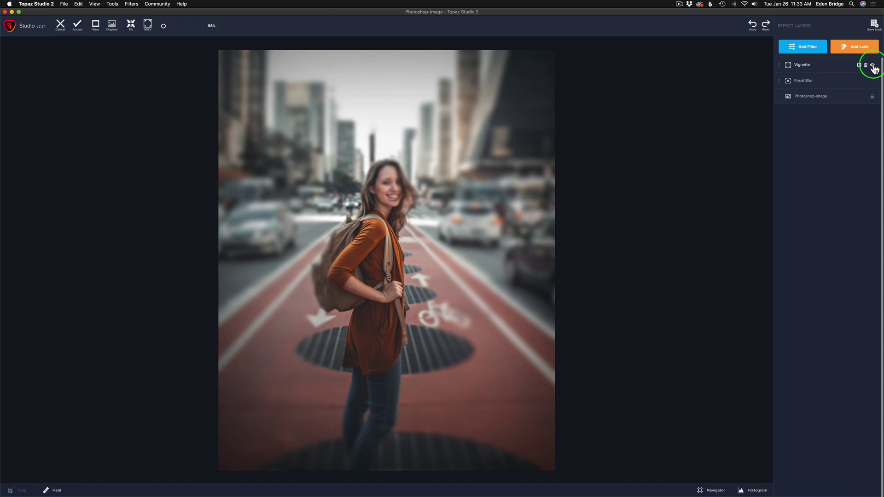
{"action": "left_click", "coordinate": [77, 27]}
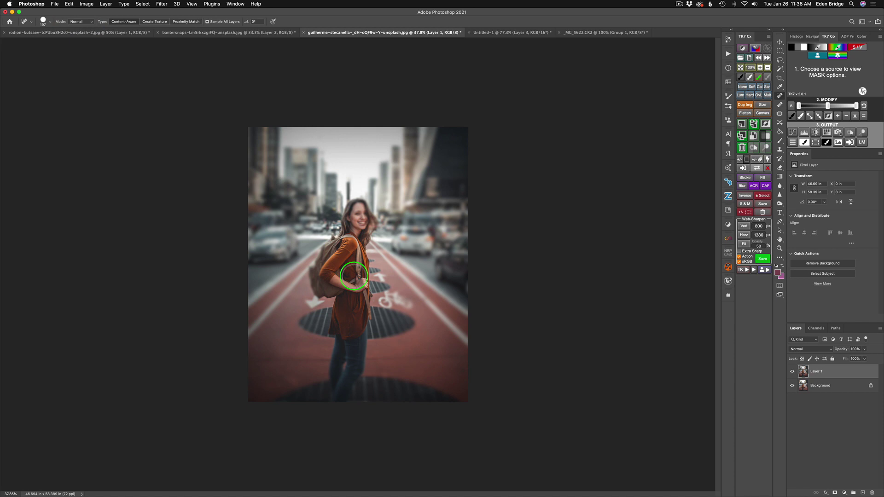
Add a layer mask to Layer 1 and ready a Brush enlarged to about 206 px for painting the face.
{"action": "scroll", "coordinate": [354, 276], "scroll_direction": "up", "scroll_amount": 5}
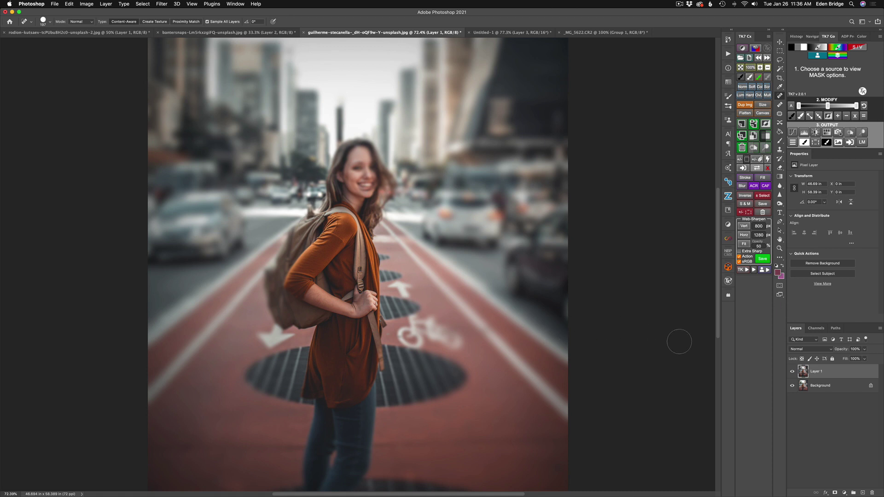
{"action": "left_click", "coordinate": [834, 493]}
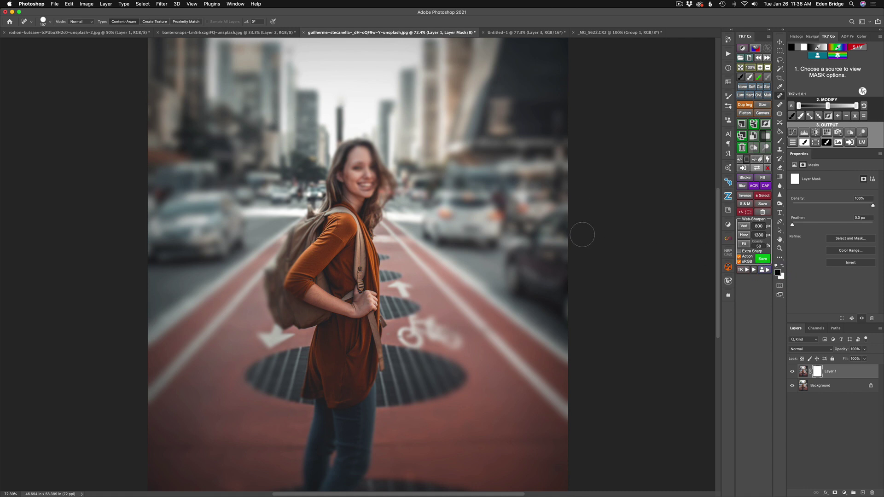
{"action": "key", "text": "b"}
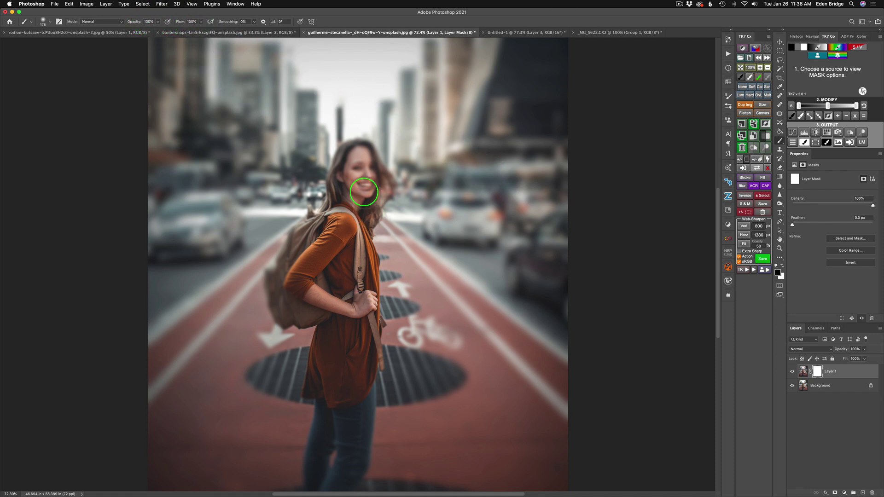
{"action": "mouse_move", "coordinate": [368, 189]}
{"action": "left_mouse_down"}
{"action": "mouse_move", "coordinate": [359, 159]}
{"action": "mouse_move", "coordinate": [354, 171]}
{"action": "mouse_move", "coordinate": [360, 161]}
{"action": "mouse_move", "coordinate": [367, 175]}
{"action": "mouse_move", "coordinate": [362, 224]}
{"action": "mouse_move", "coordinate": [352, 213]}
{"action": "mouse_move", "coordinate": [349, 174]}
{"action": "mouse_move", "coordinate": [346, 182]}
{"action": "mouse_move", "coordinate": [359, 153]}
{"action": "mouse_move", "coordinate": [362, 211]}
{"action": "mouse_move", "coordinate": [331, 216]}
{"action": "mouse_move", "coordinate": [360, 189]}
{"action": "mouse_move", "coordinate": [350, 218]}
{"action": "mouse_move", "coordinate": [289, 259]}
{"action": "left_mouse_up"}
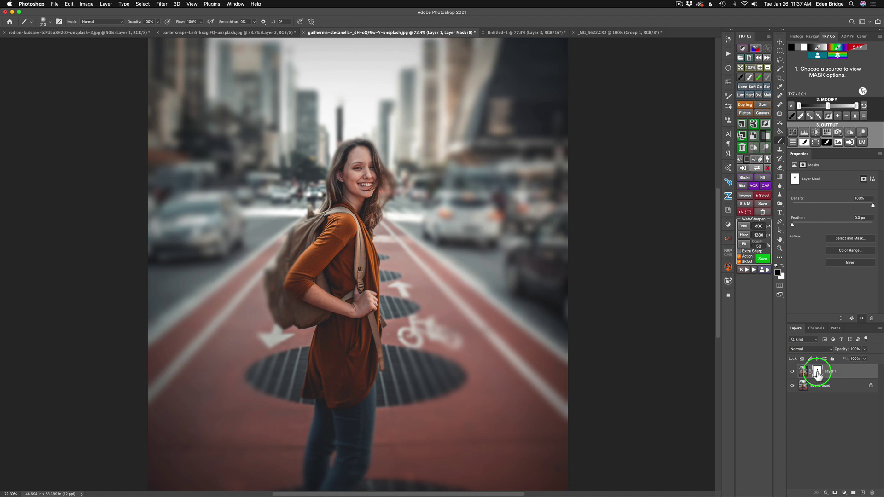
Toggle Layer 1's mask off and on to compare the sharp face, then zoom out.
{"action": "left_click", "coordinate": [817, 372], "text": "shift"}
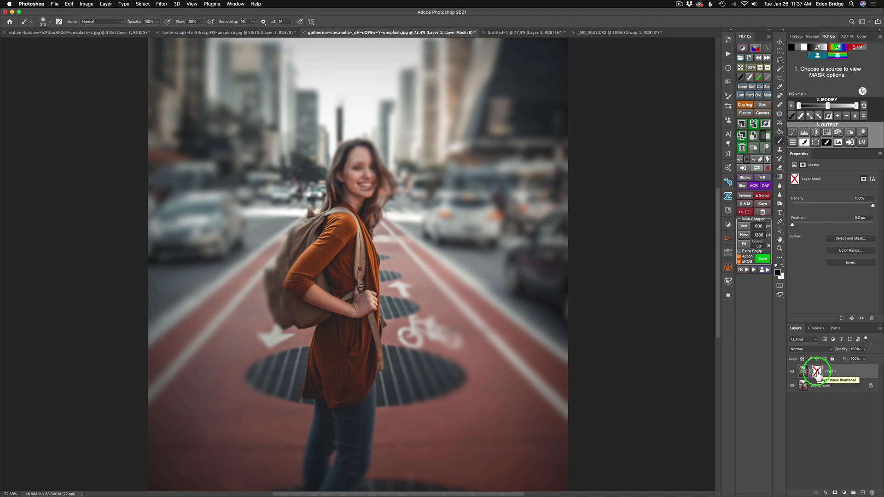
{"action": "left_click", "coordinate": [817, 373], "text": "shift"}
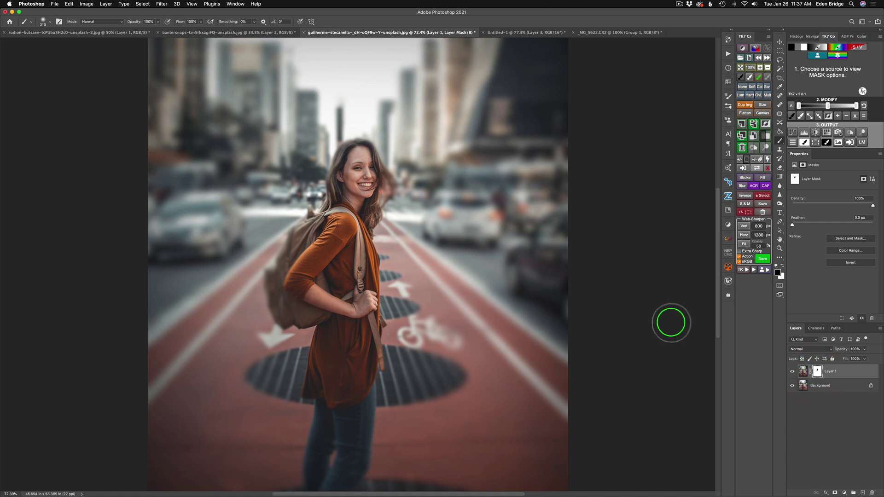
{"action": "key", "text": "super+minus"}
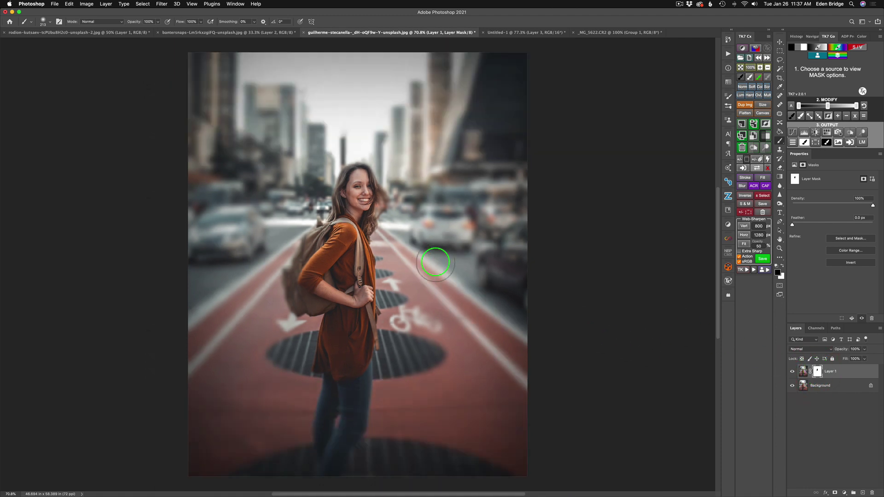
{"action": "scroll", "coordinate": [435, 262], "scroll_direction": "down", "scroll_amount": 3}
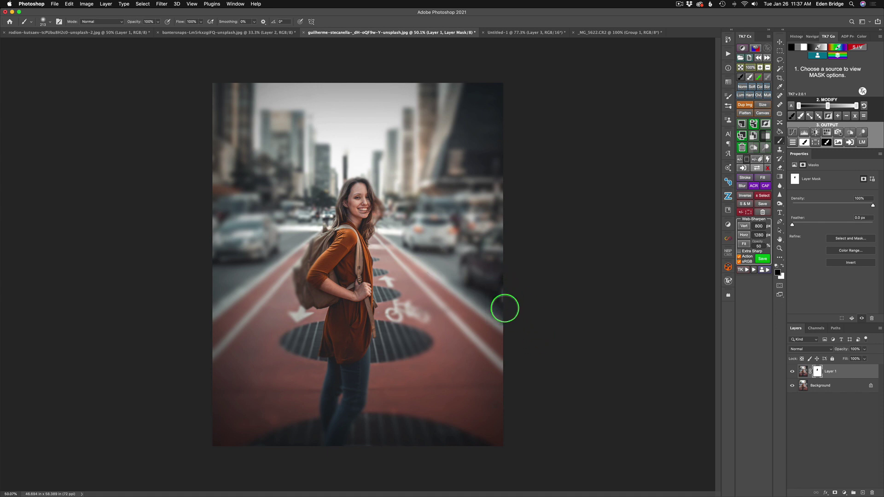
Create an empty Layer 2 and spot-heal along the image's right edge onto it.
{"action": "left_click", "coordinate": [862, 492]}
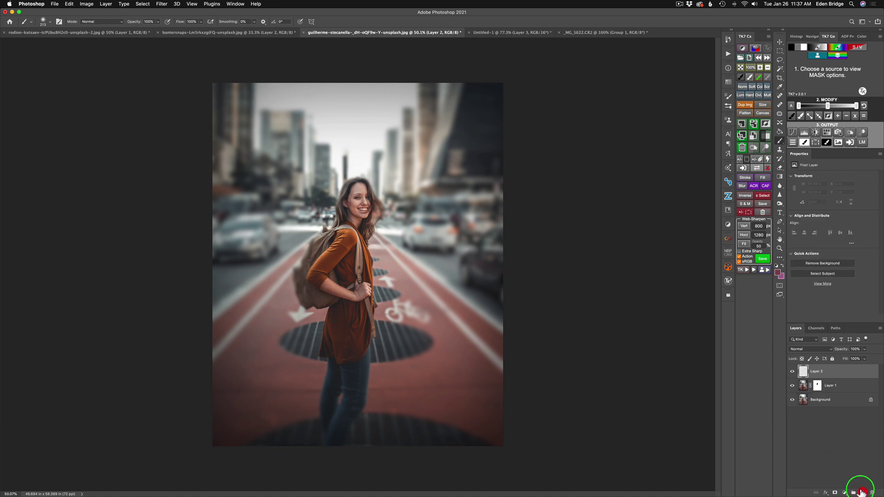
{"action": "key", "text": "j"}
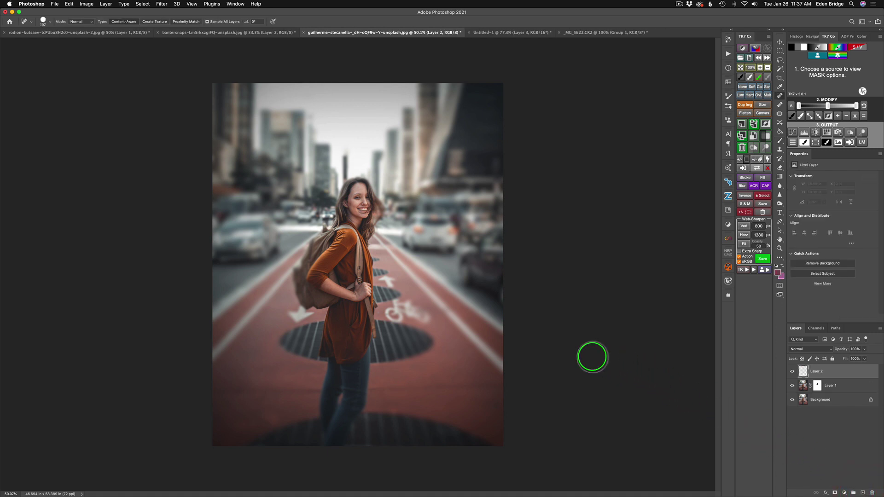
{"action": "left_click_drag", "start_coordinate": [505, 290], "coordinate": [512, 302]}
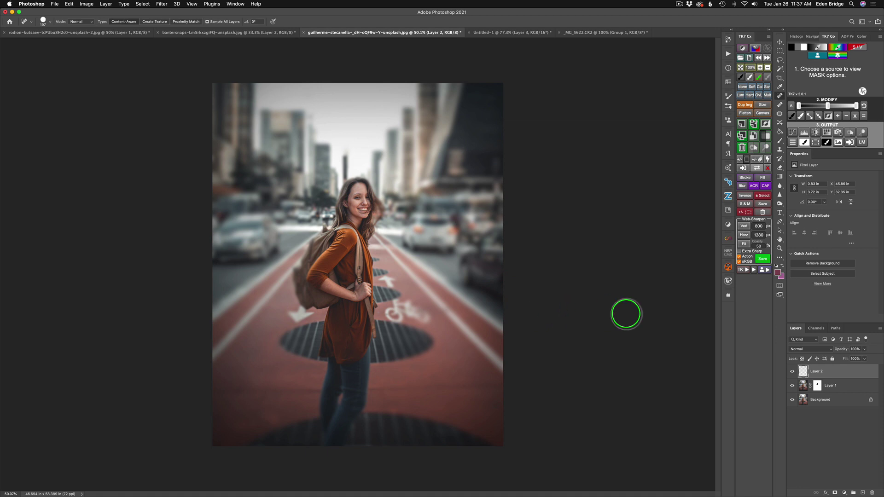
{"action": "left_click", "coordinate": [792, 400], "text": "alt"}
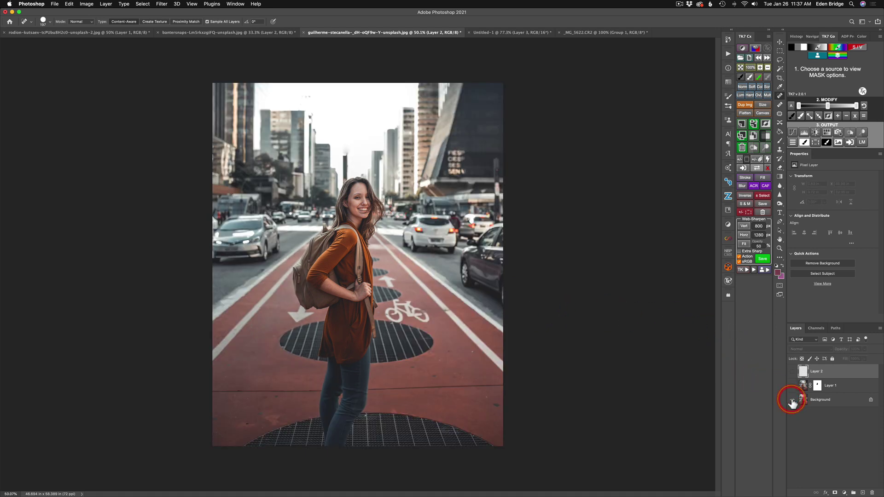
{"action": "left_click", "coordinate": [792, 399], "text": "alt"}
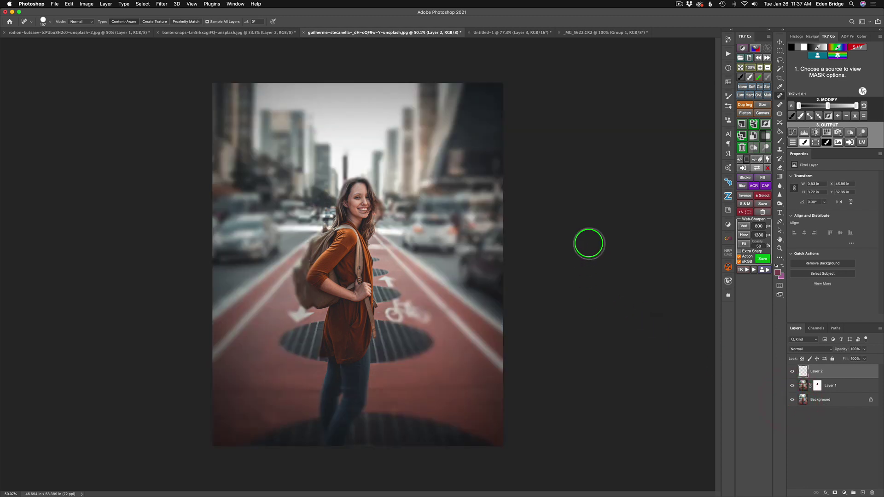